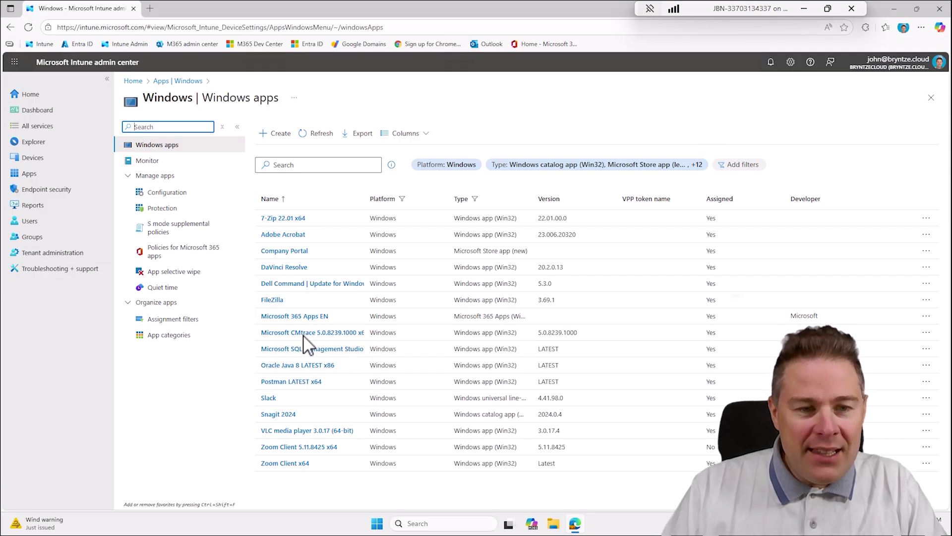
Open the CMtrace app's App information edit form, review it, and return home without saving.
click(319, 333)
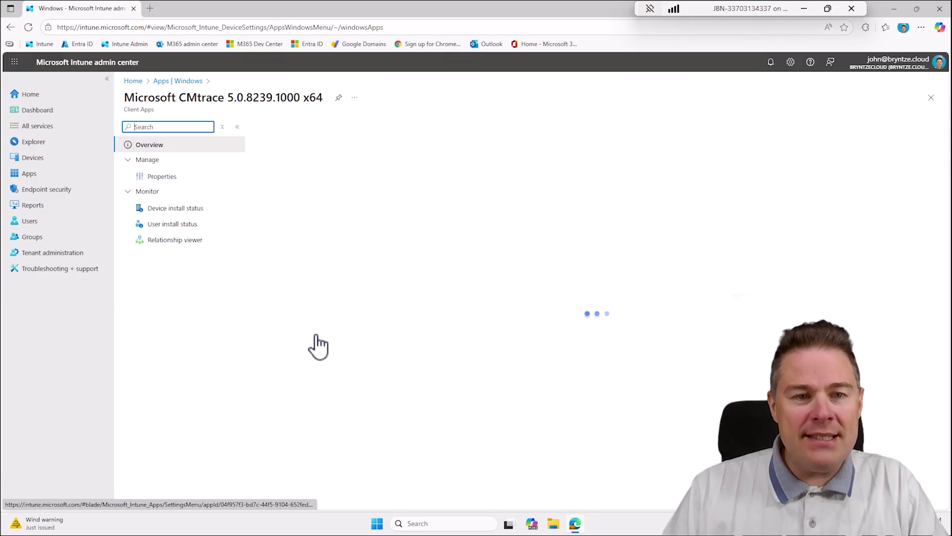
click(174, 179)
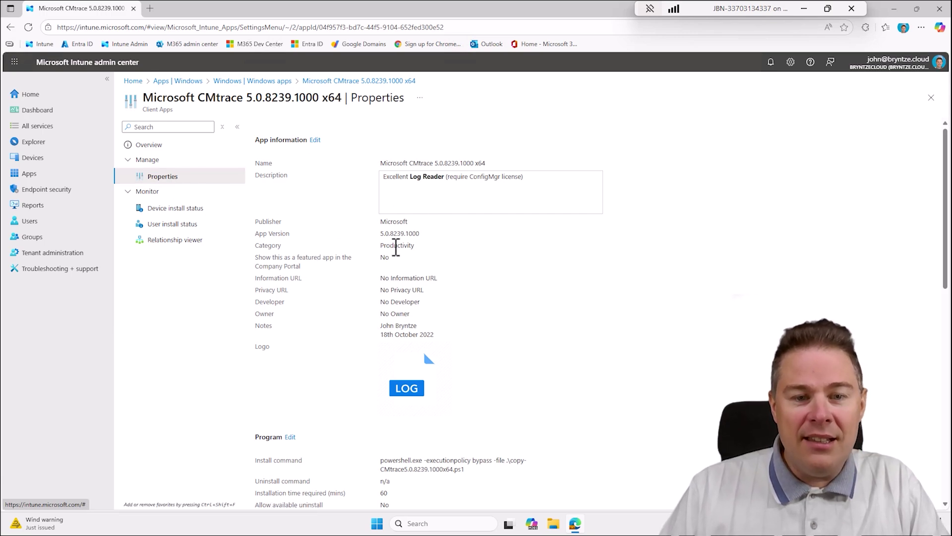
click(315, 140)
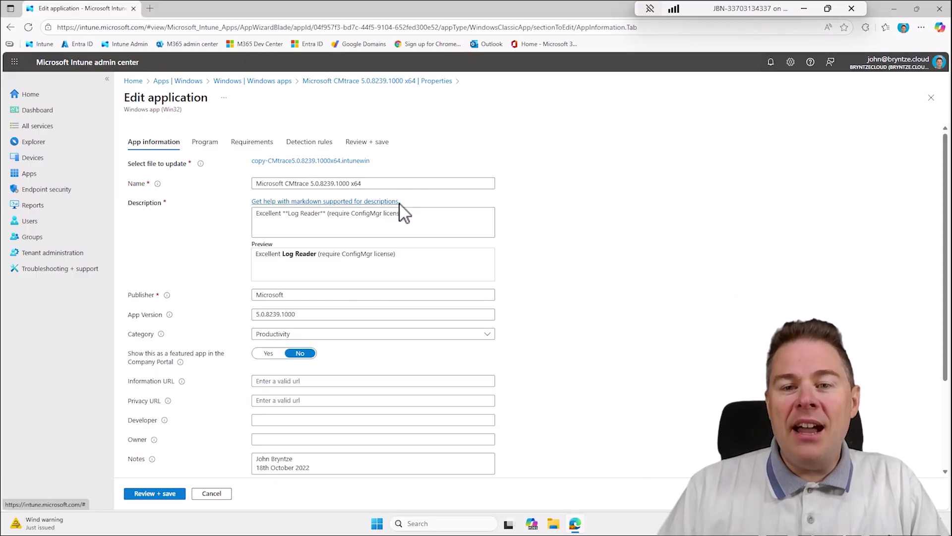
click(331, 222)
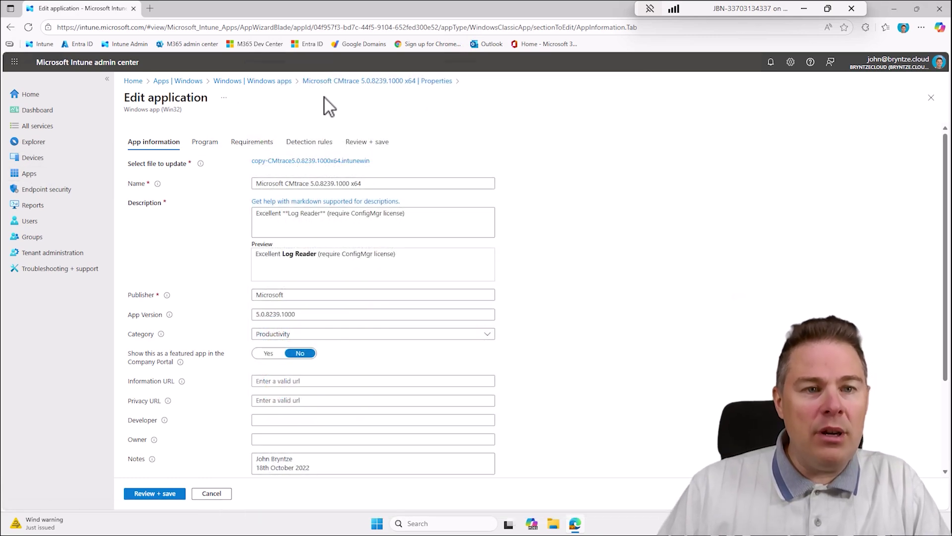
click(35, 94)
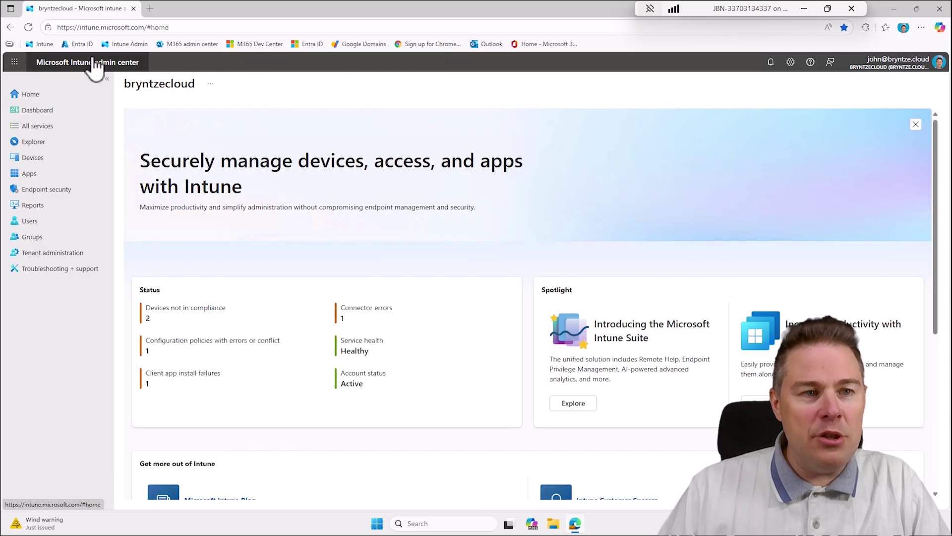
Open Microsoft CMtrace 5.0.8239.1000 x64 from Apps > Windows and scroll its Properties to Program.
click(38, 173)
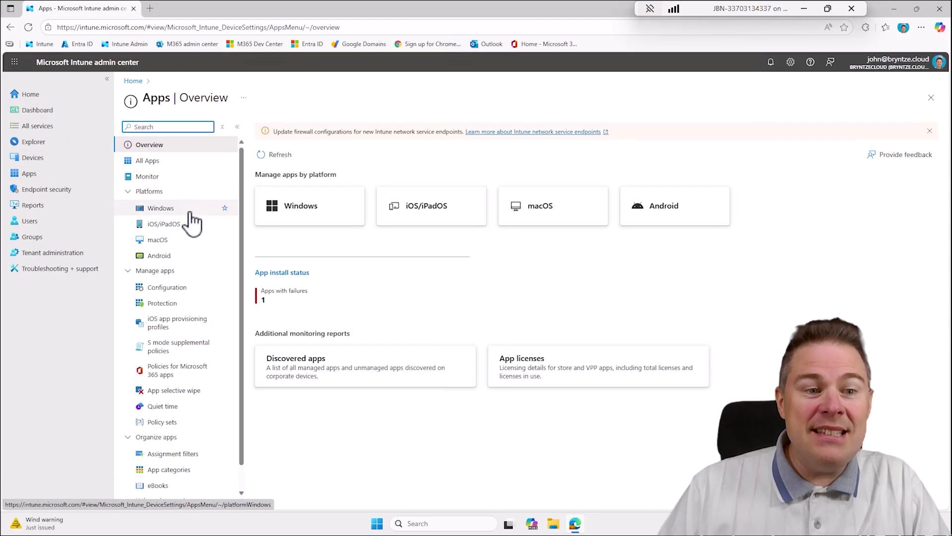
click(166, 211)
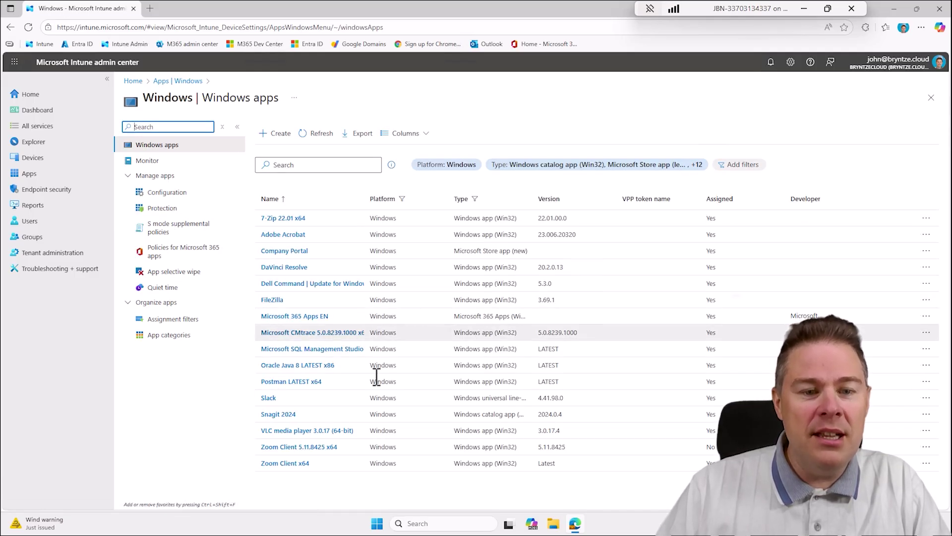
click(306, 331)
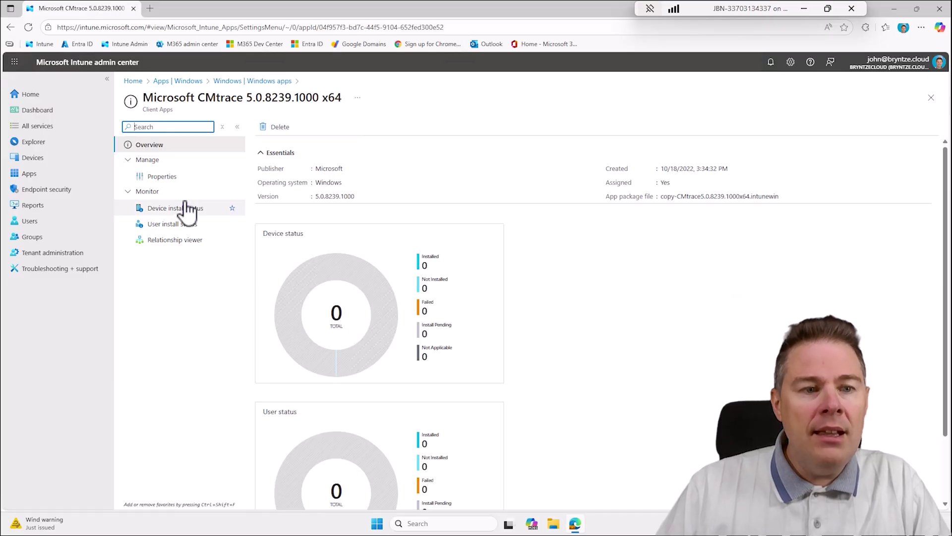
click(168, 176)
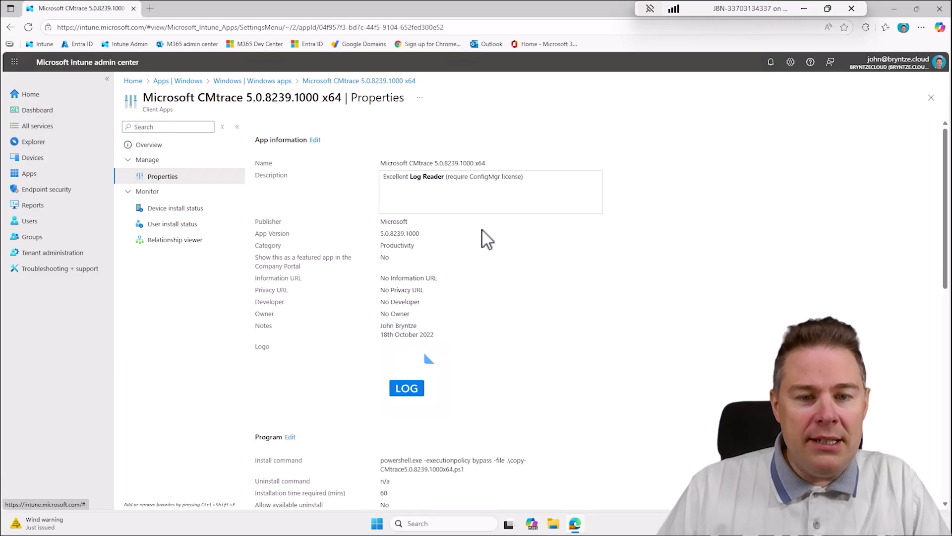
scroll(343, 377, down, 2)
scroll(342, 377, down, 2)
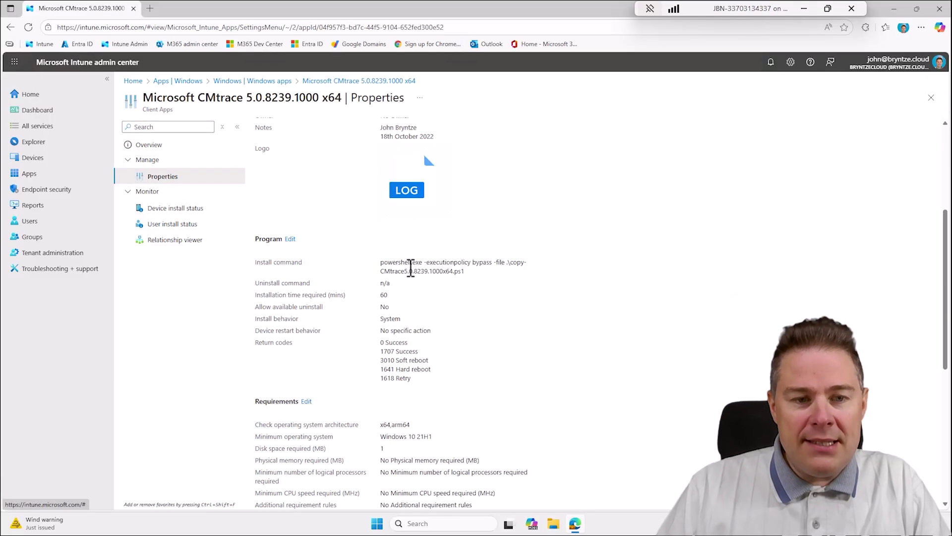
Clear the existing install command in the CMtrace Program settings.
click(291, 241)
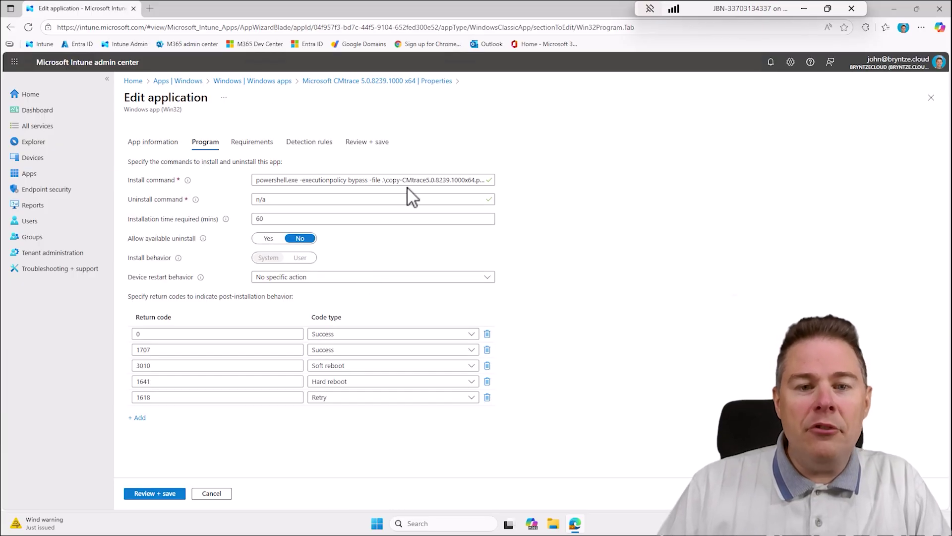
click(432, 181)
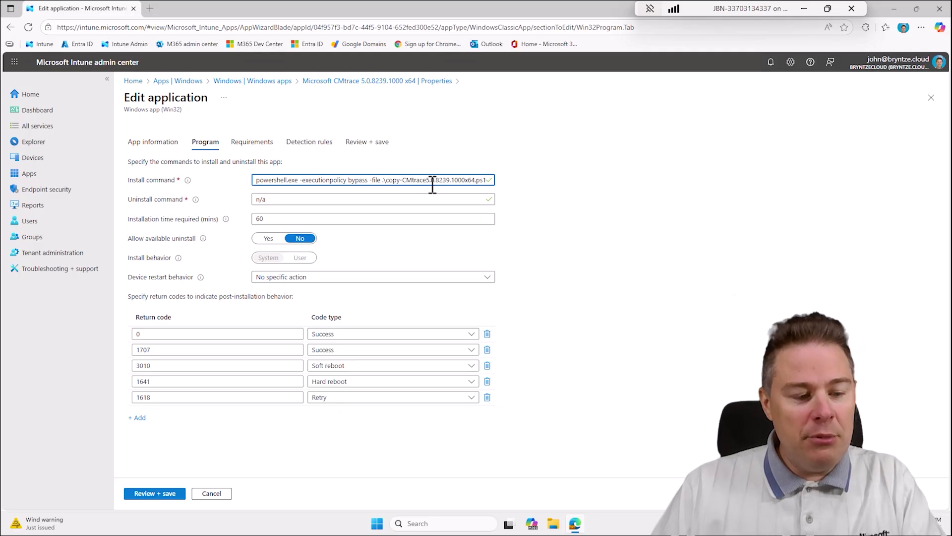
key(ctrl+a)
key(ctrl+c)
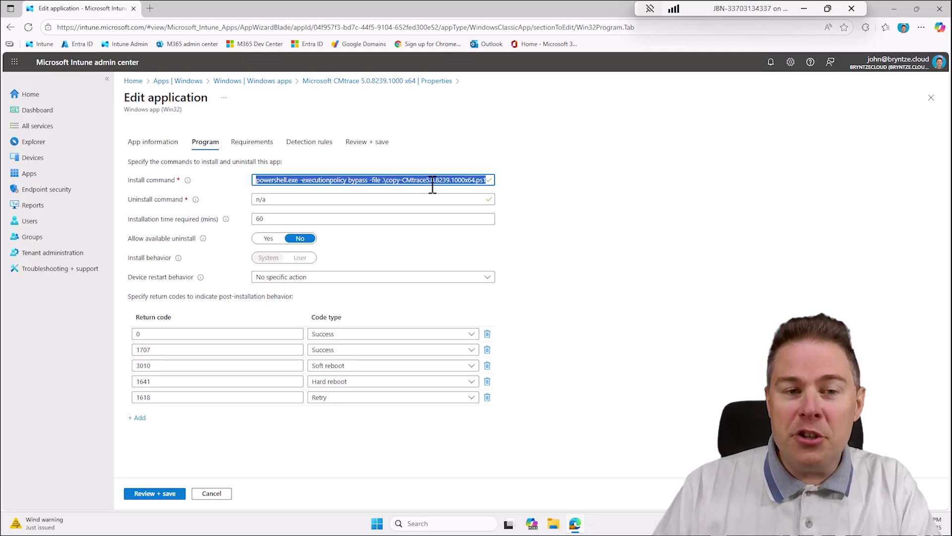
key(BackSpace)
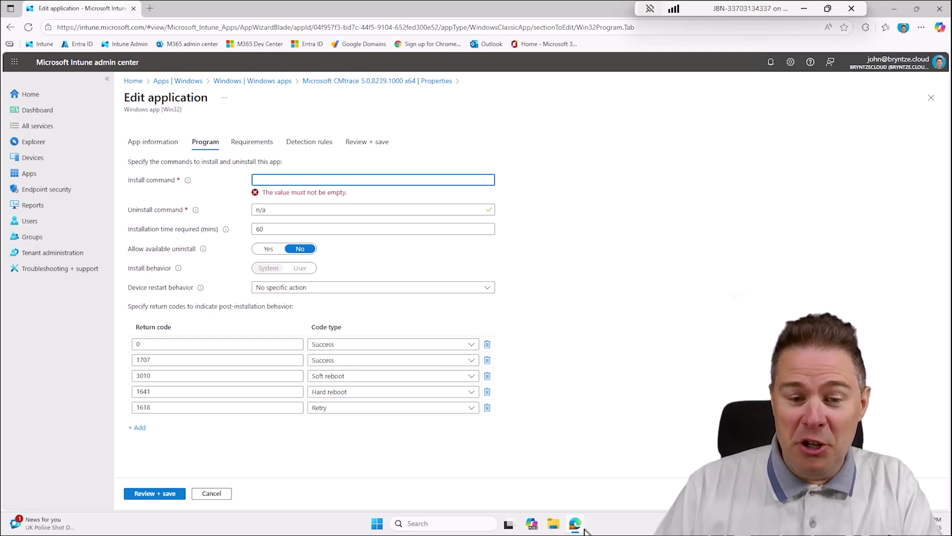
Keep the old PowerShell install command by pasting it into a new Notepad++ document.
key(super)
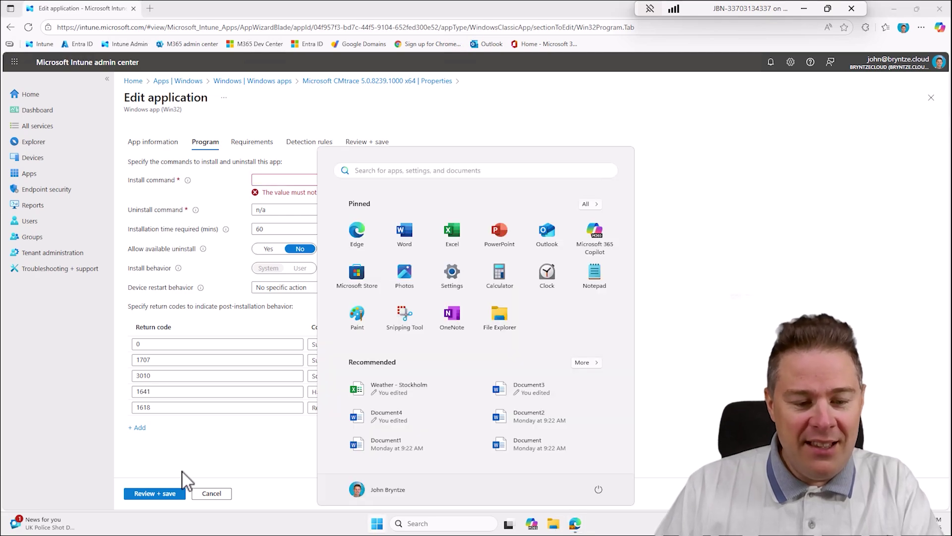
text(no)
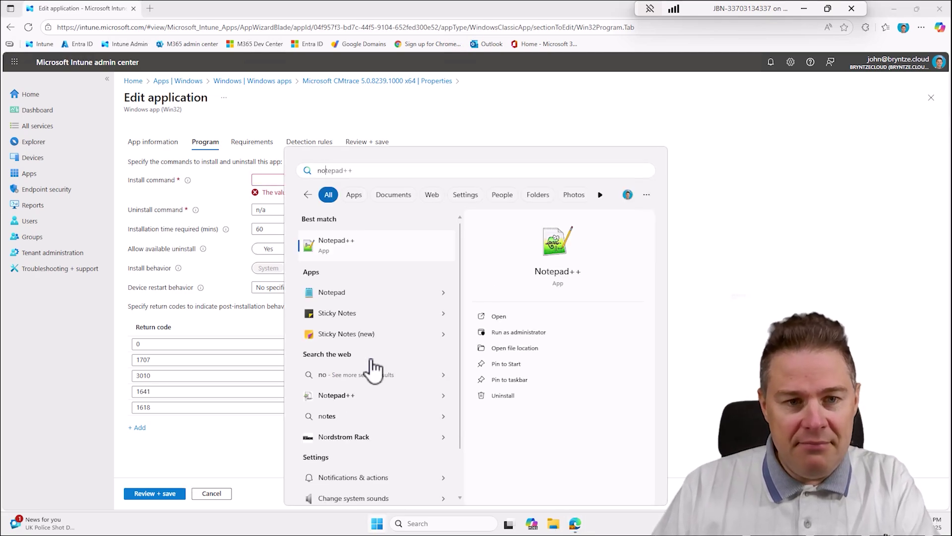
click(330, 246)
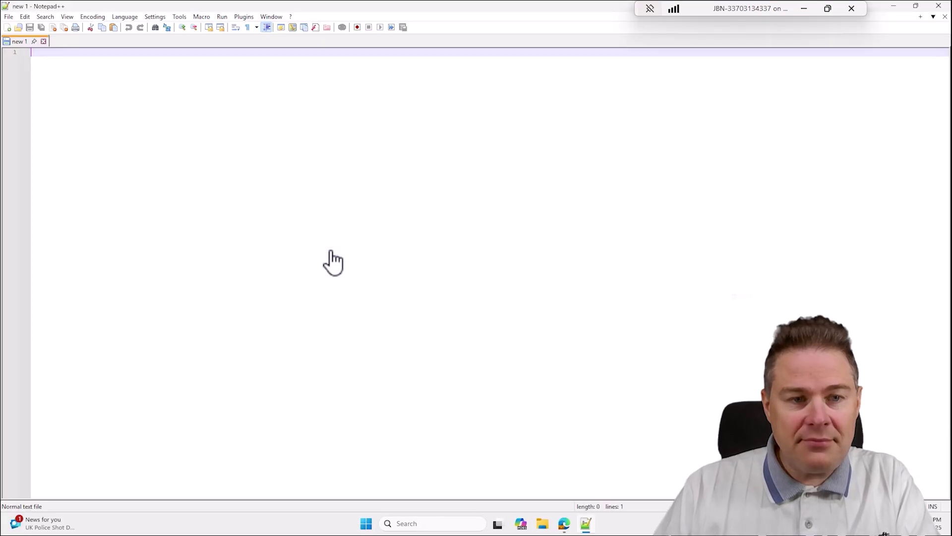
key(ctrl+v)
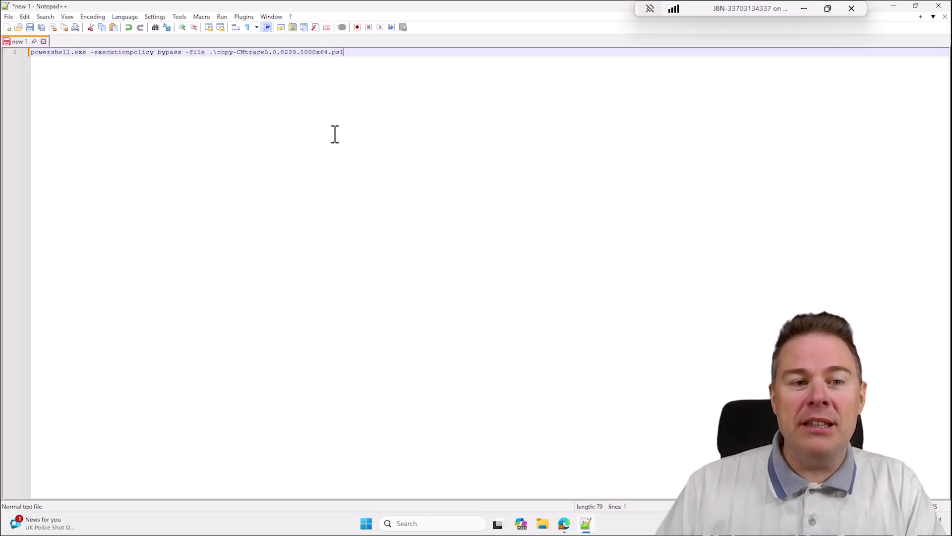
click(893, 5)
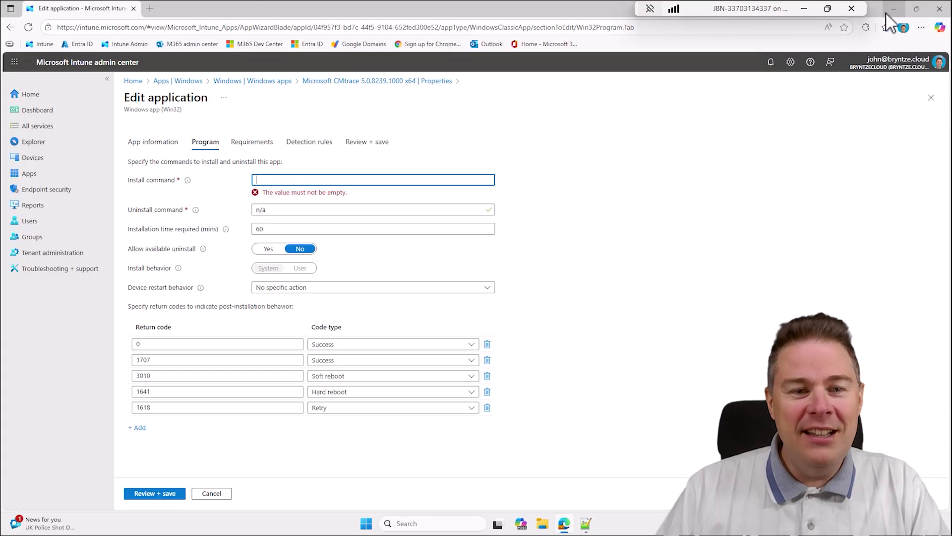
Start the new install command by entering 'robocopy .' in the Install command field.
click(273, 180)
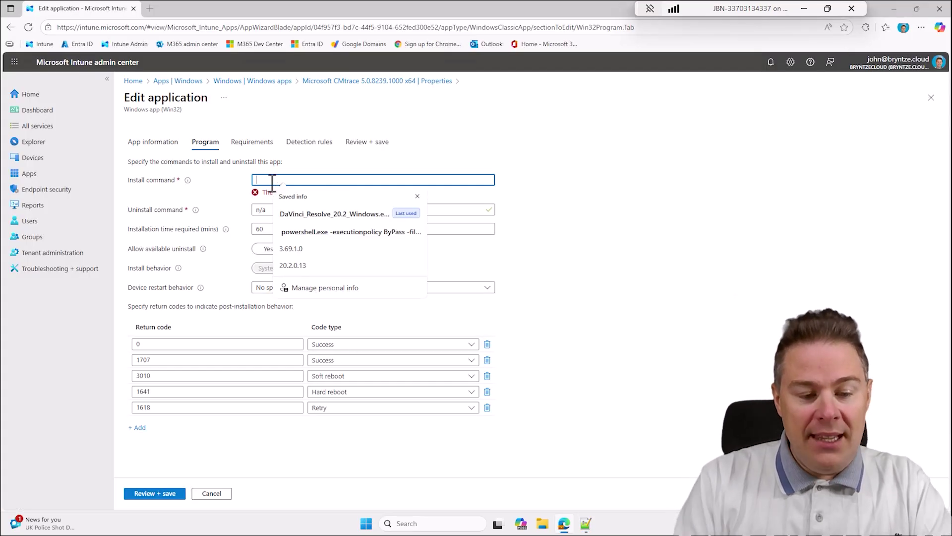
text(robo)
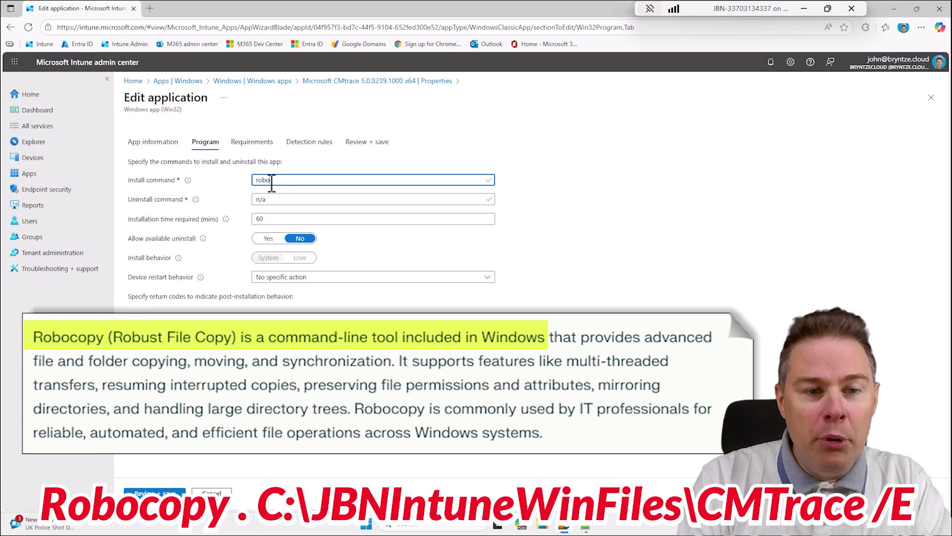
text(copy)
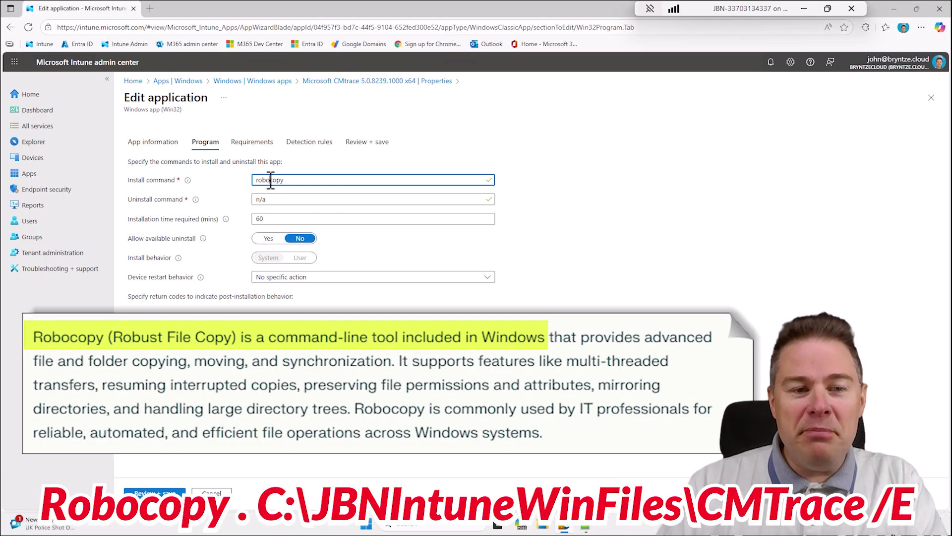
double_click(270, 180)
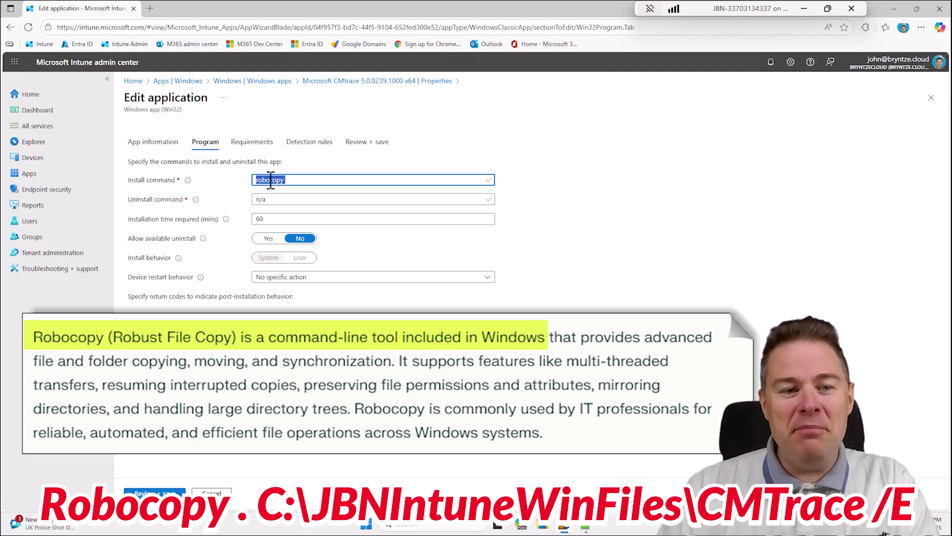
click(289, 182)
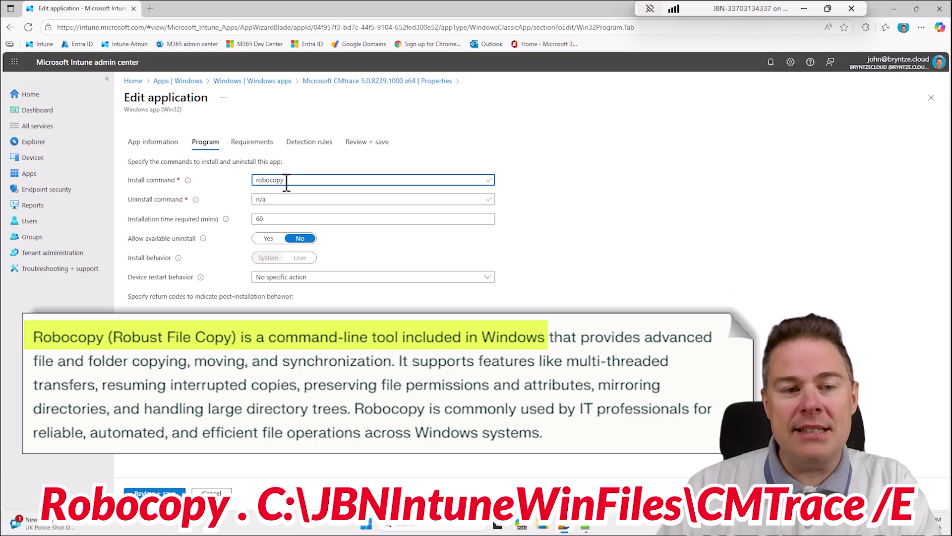
double_click(268, 181)
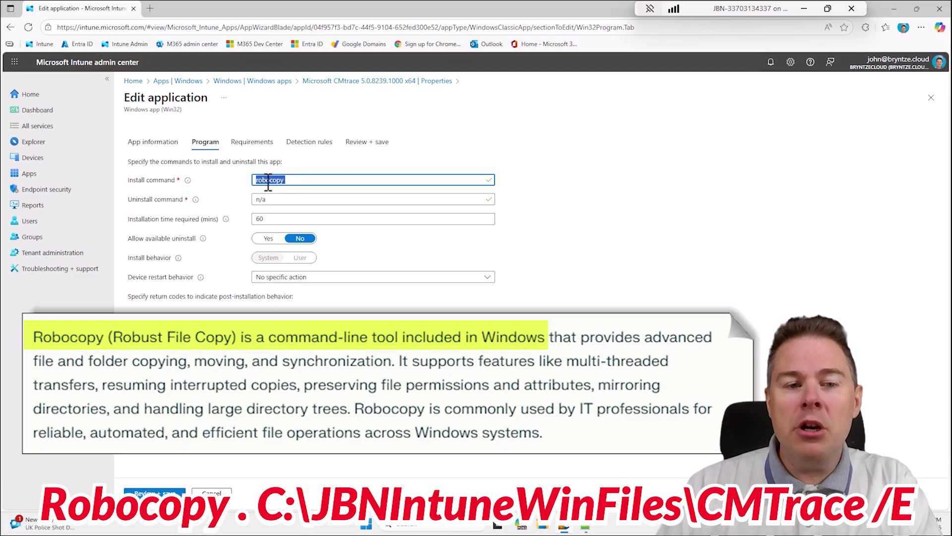
click(298, 182)
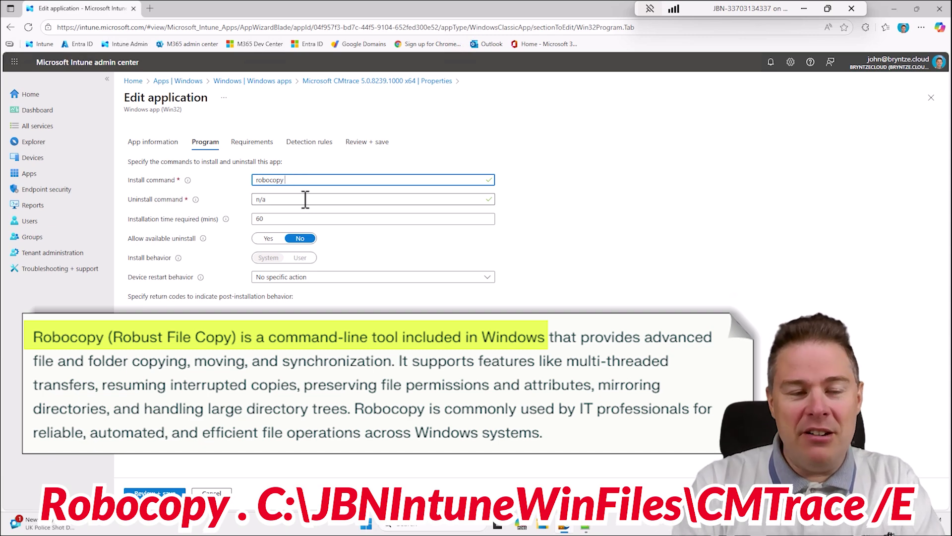
key(BackSpace)
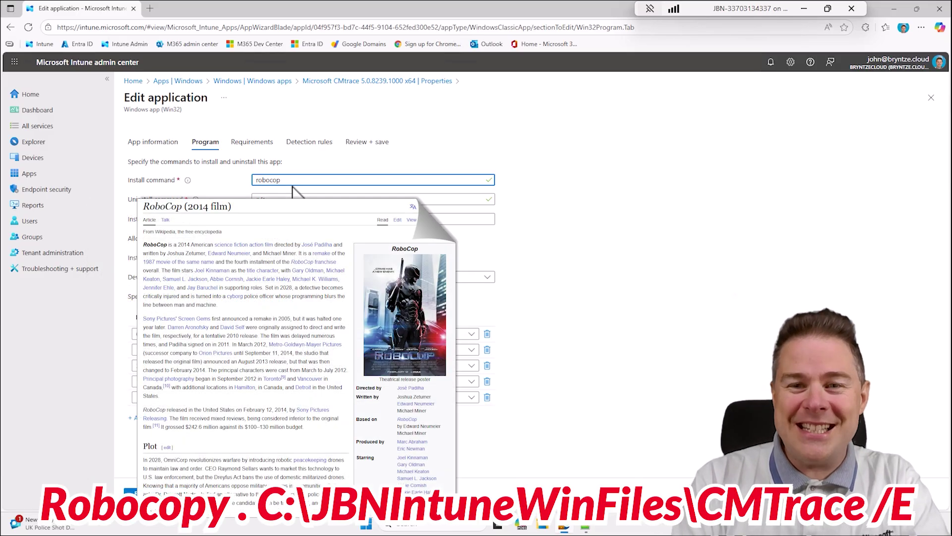
text(y .)
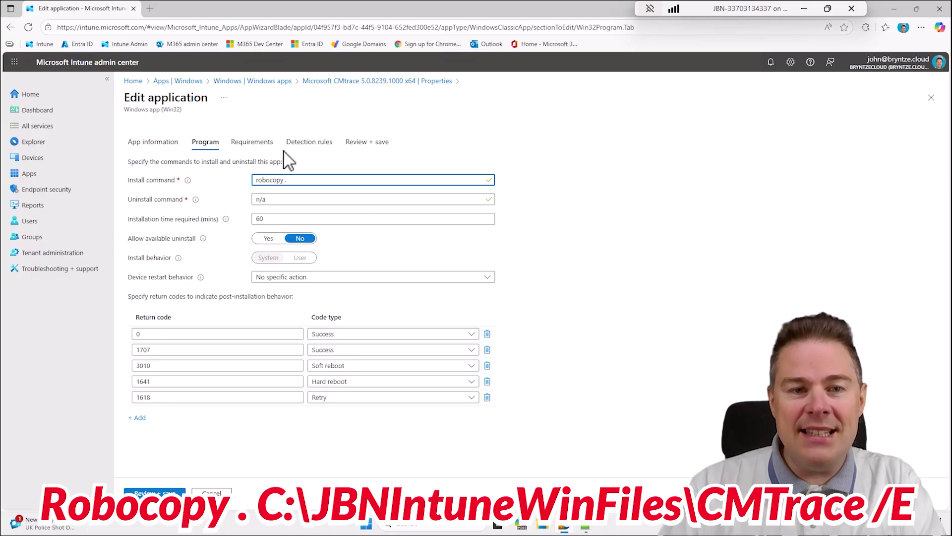
Complete the install command as 'robocopy . c:\JBNIntuneWinFiles\CMTrace /E'.
double_click(271, 180)
click(286, 180)
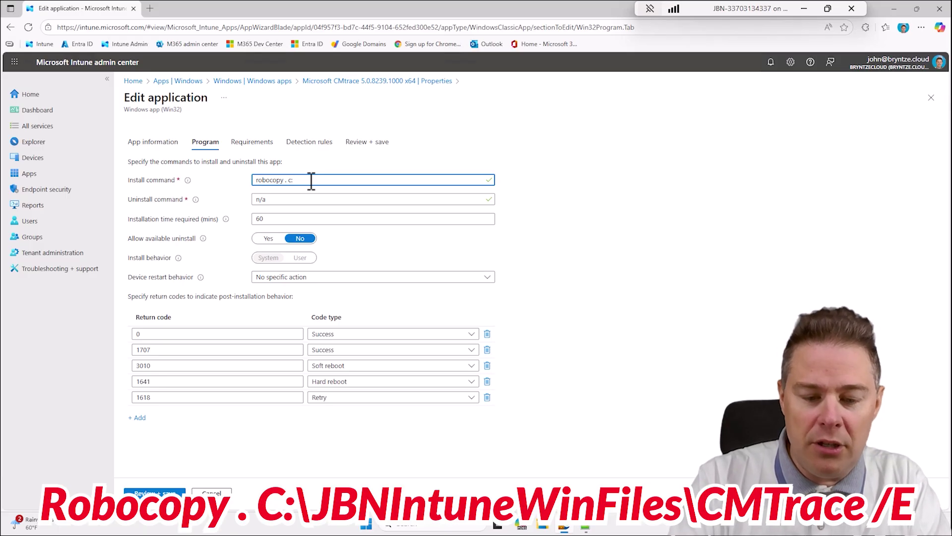
text(:\)
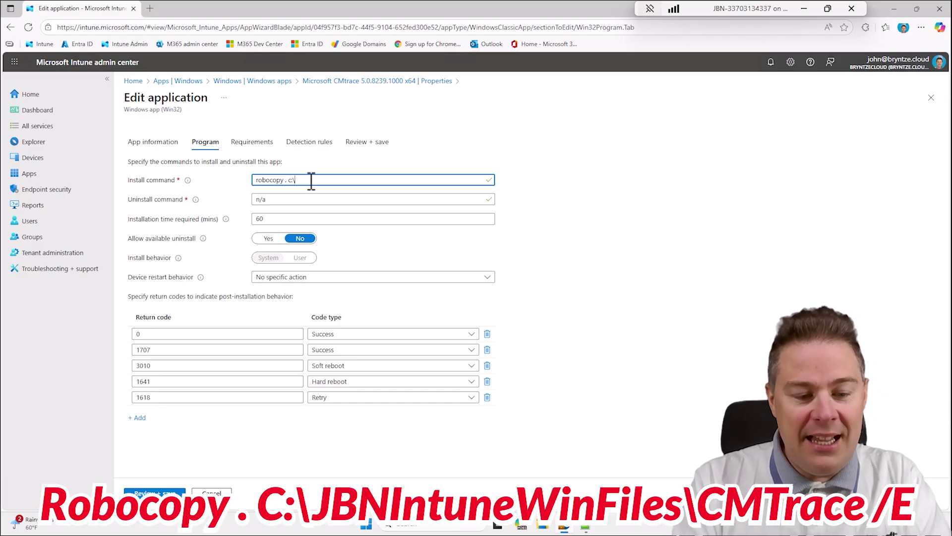
text(JBN)
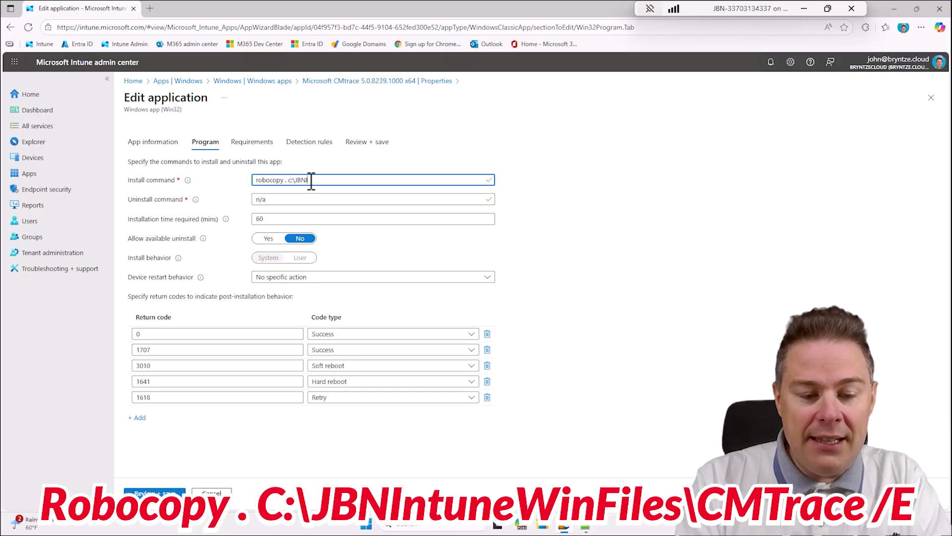
text(Intun)
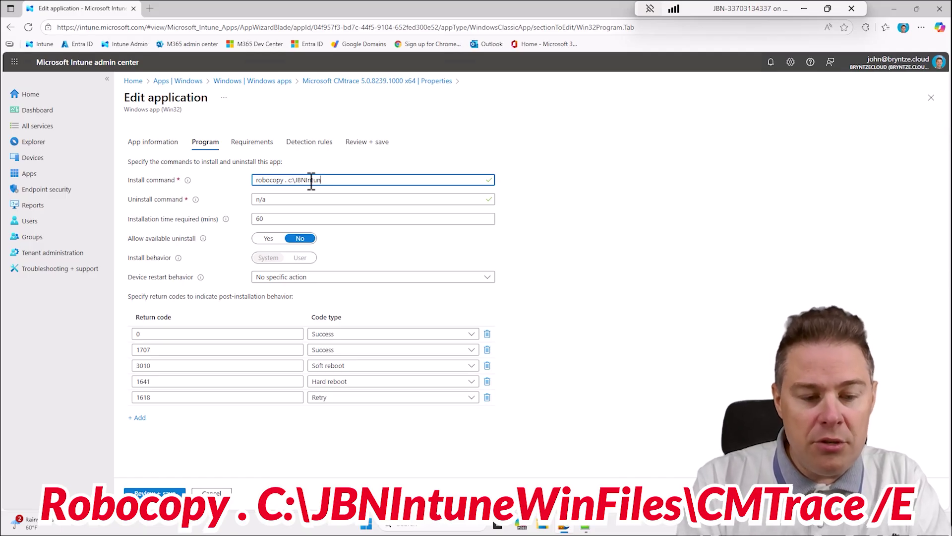
text(eWinFil)
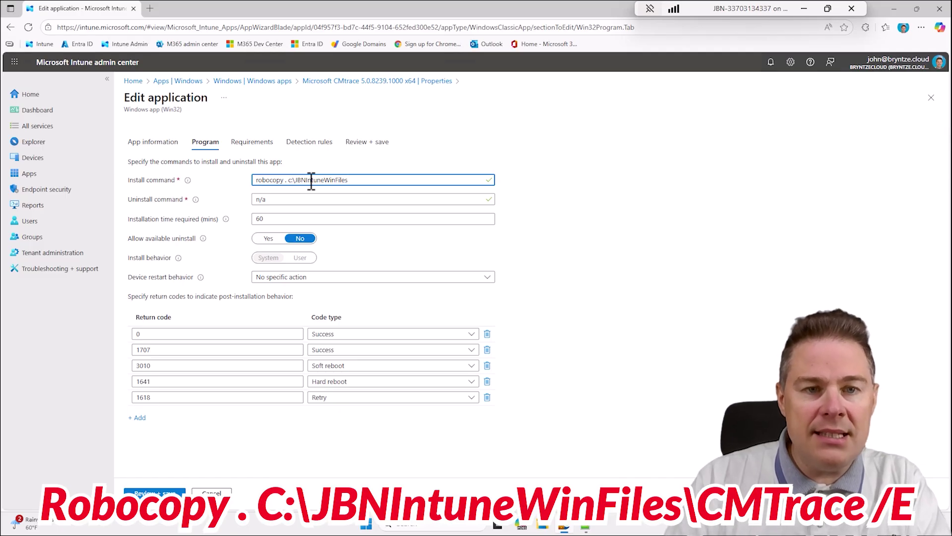
text(es)
text(C)
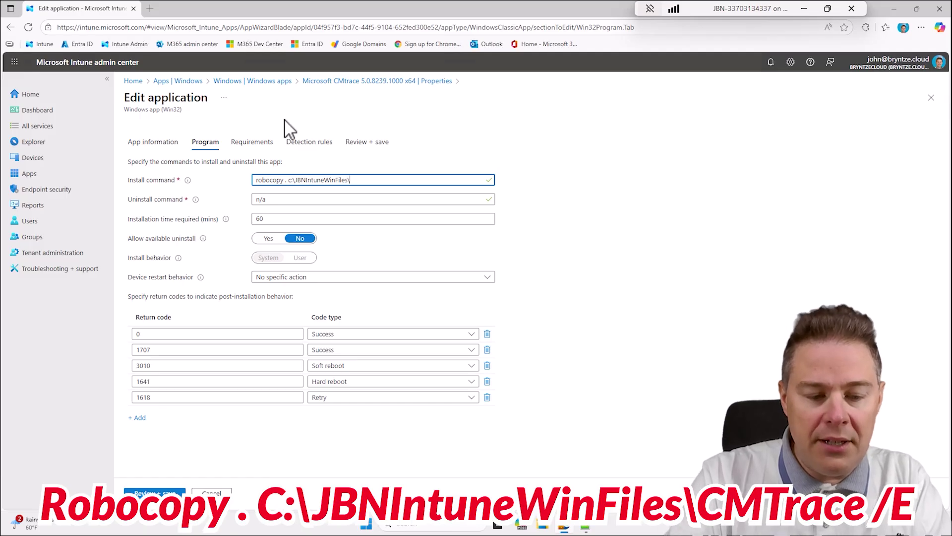
text(CMTrace)
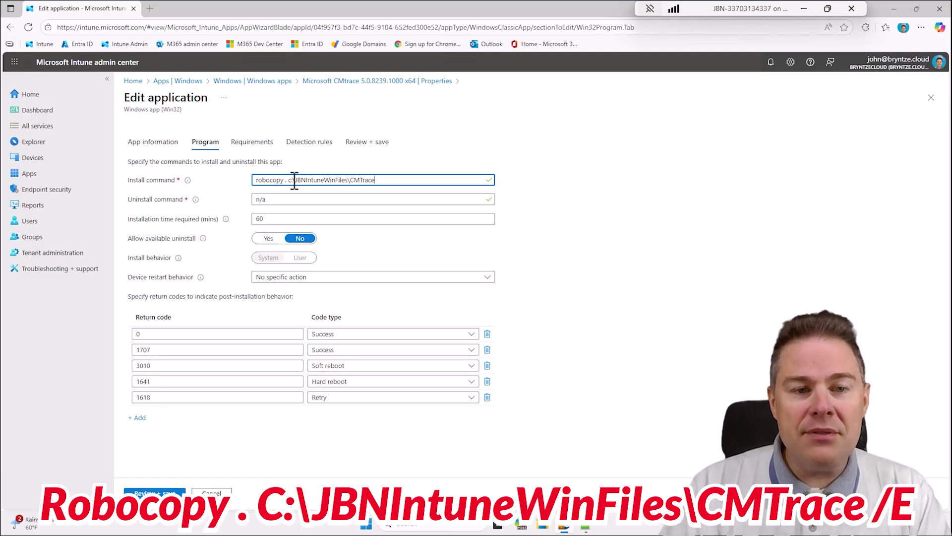
drag(292, 180, 373, 182)
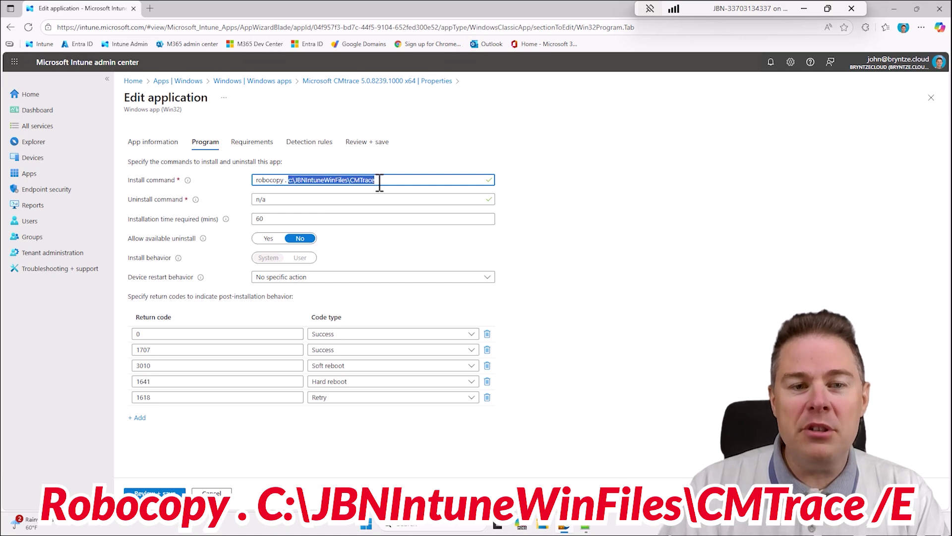
click(299, 180)
double_click(264, 179)
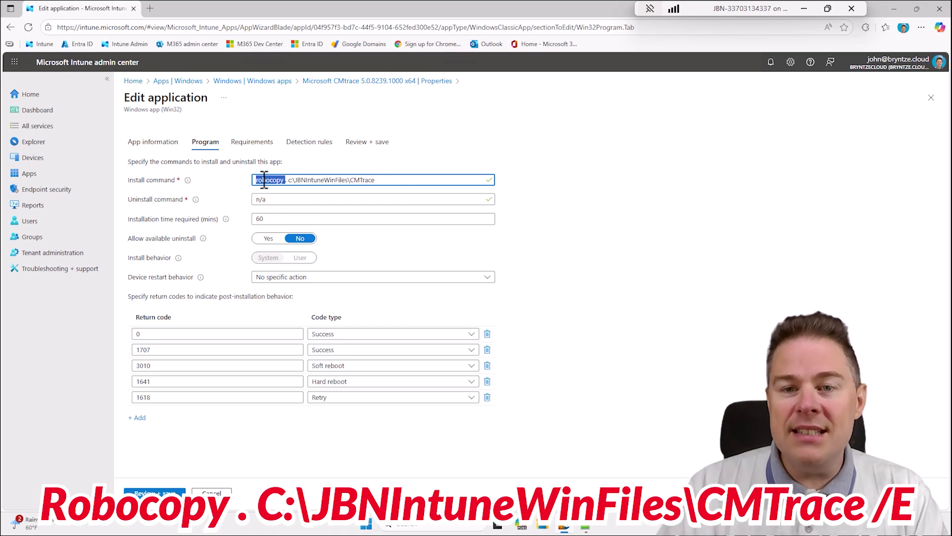
click(326, 180)
click(399, 185)
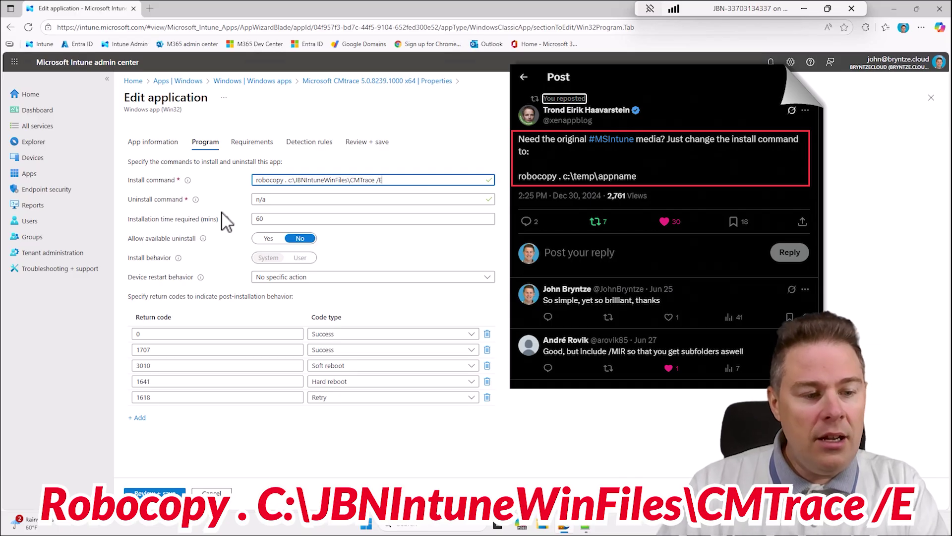
Launch Command Prompt via the cmd search and type robocopy at the prompt.
key(super)
text(cmd)
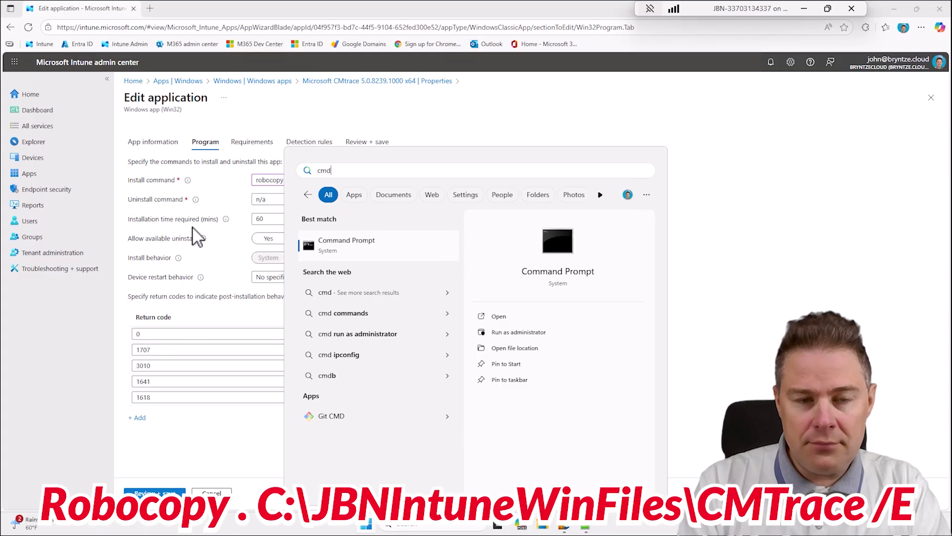
key(Return)
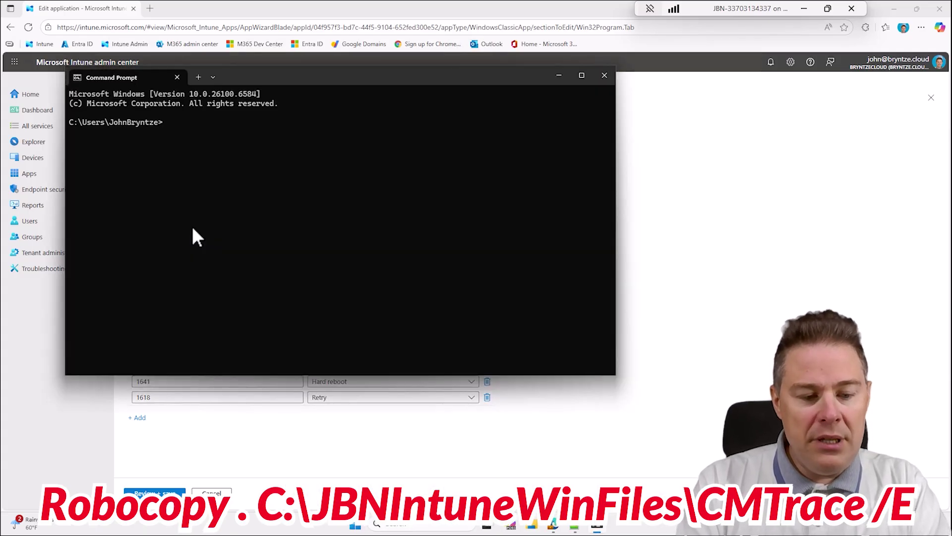
text(roboc)
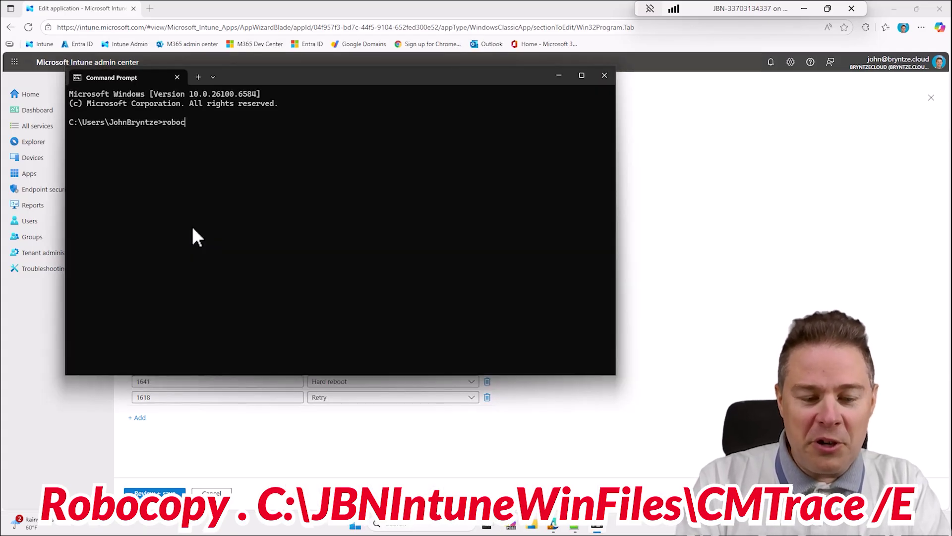
text(opy)
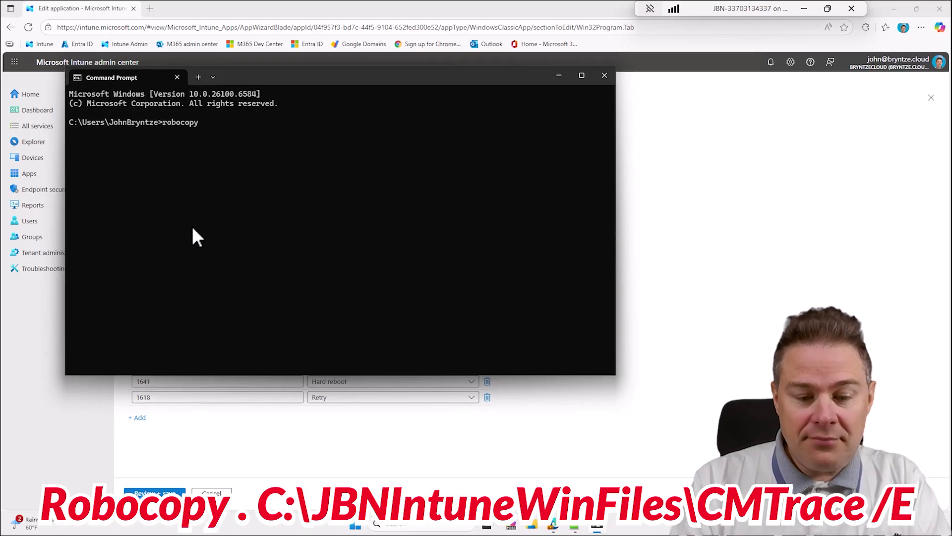
Run 'robocopy /?' and scroll the help output to copy options like /E and /MIR.
text(/?)
key(Return)
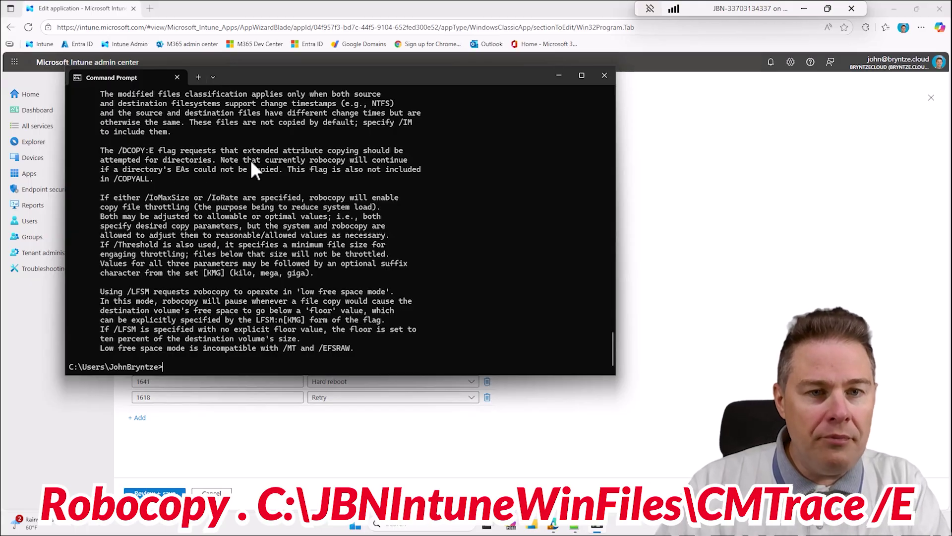
scroll(251, 159, up, 15)
scroll(224, 189, up, 15)
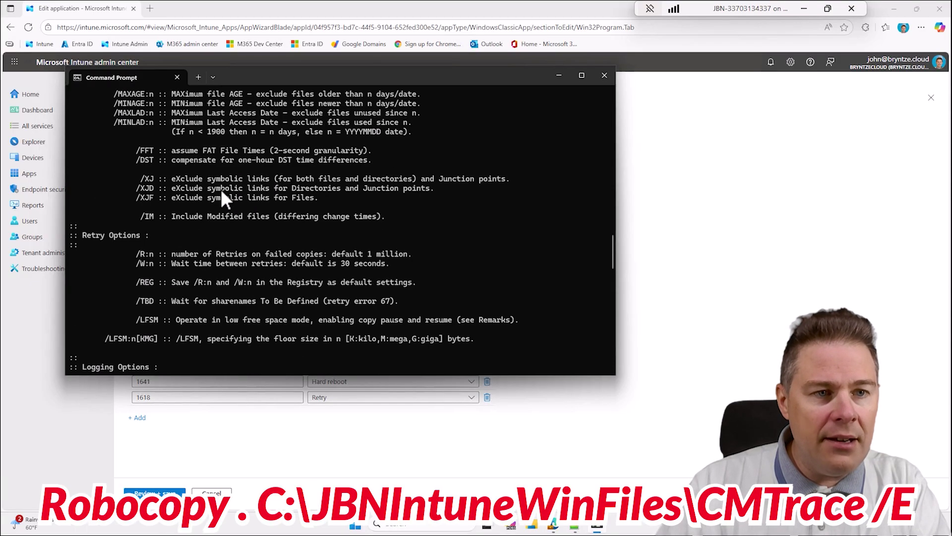
scroll(221, 191, up, 15)
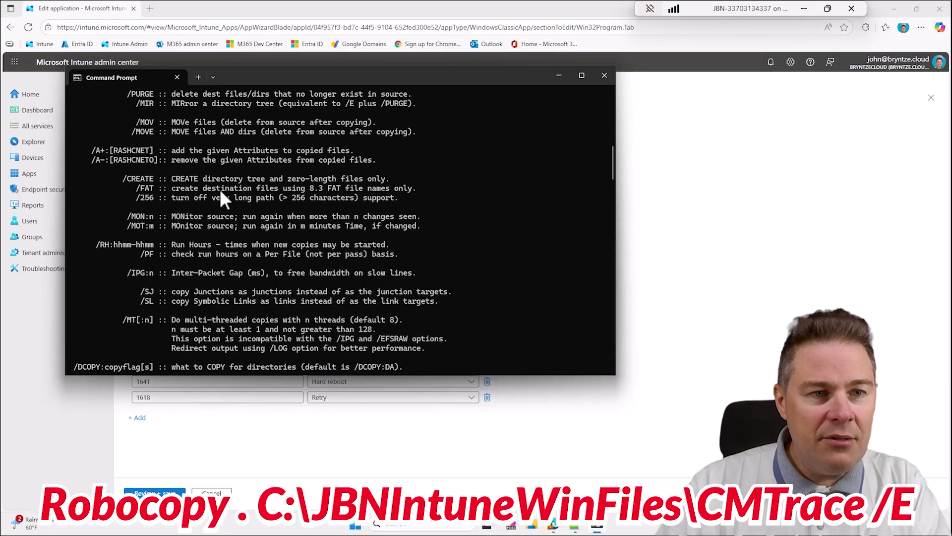
scroll(219, 189, up, 2)
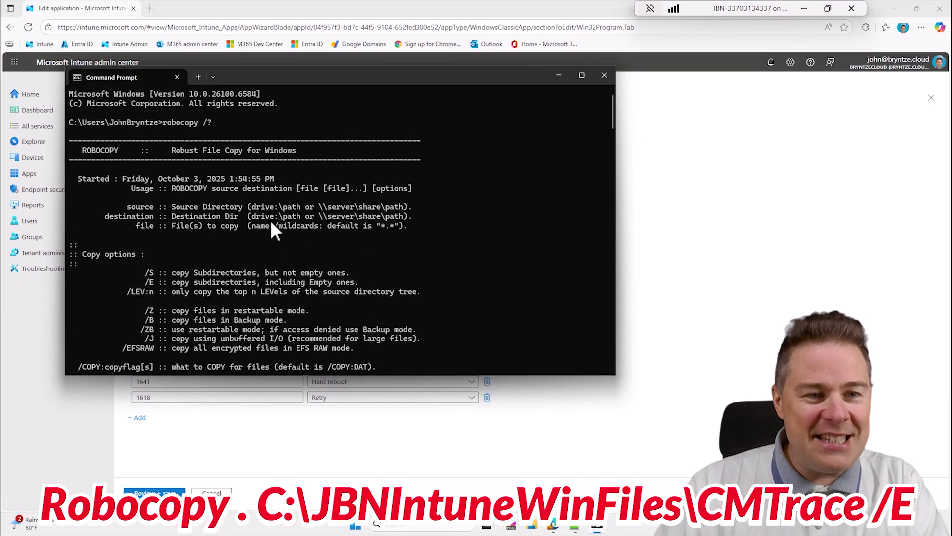
scroll(236, 243, down, 4)
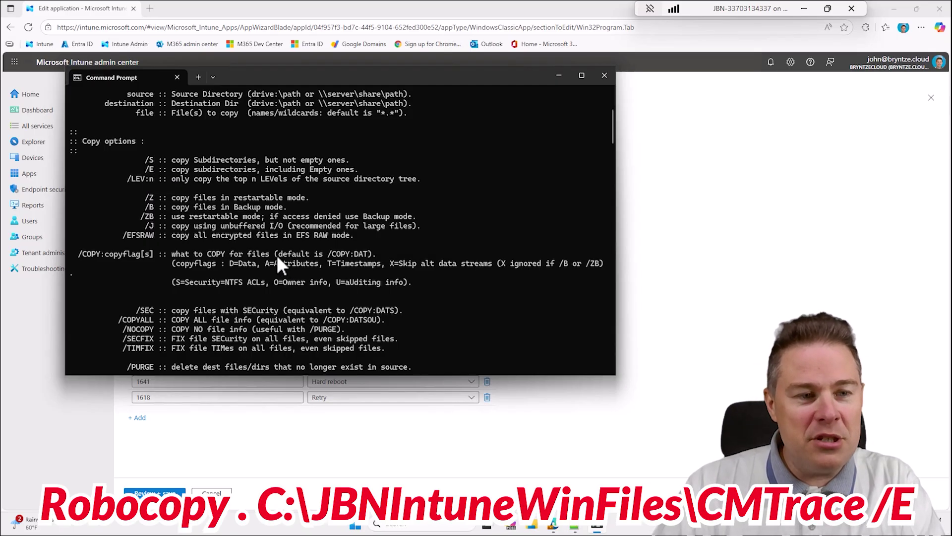
scroll(276, 255, down, 3)
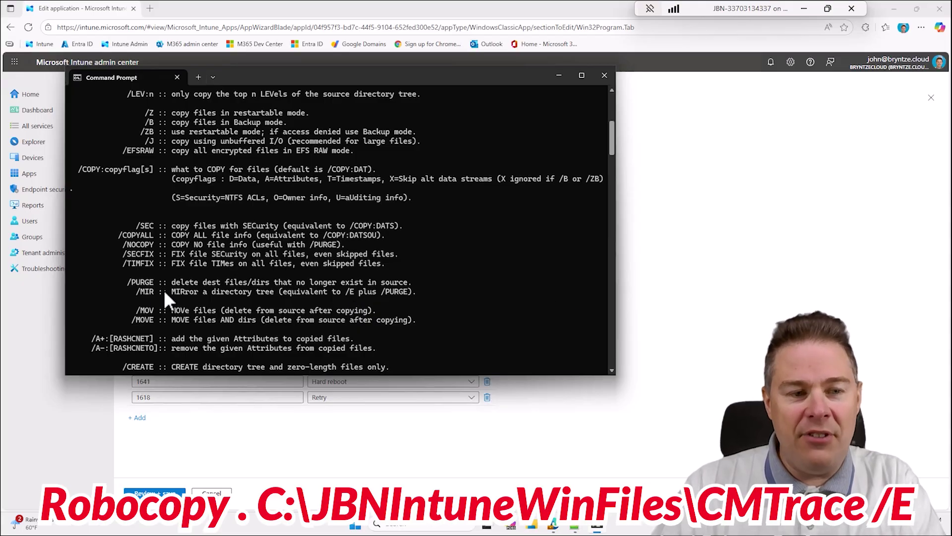
Advance past Requirements and Detection rules and save the CMtrace app with its robocopy command.
click(733, 304)
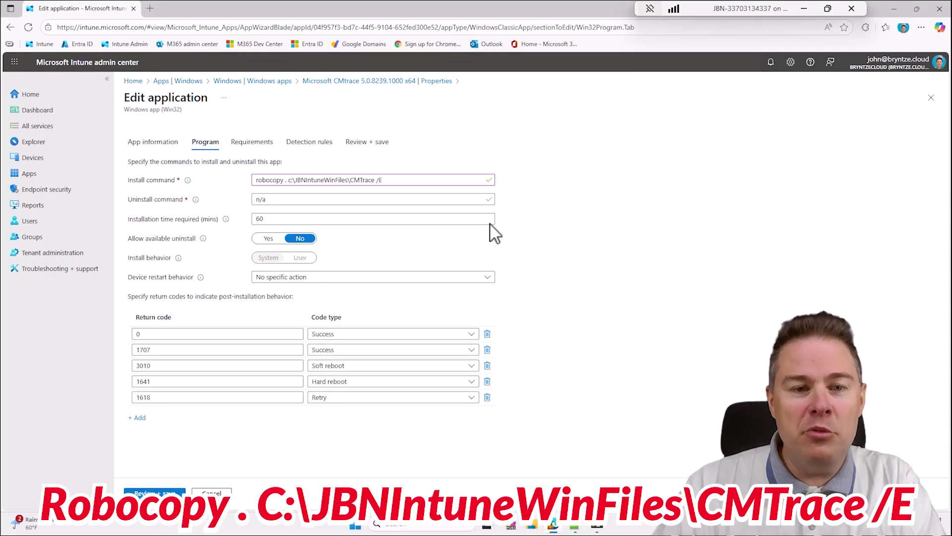
click(396, 180)
key(ctrl+a)
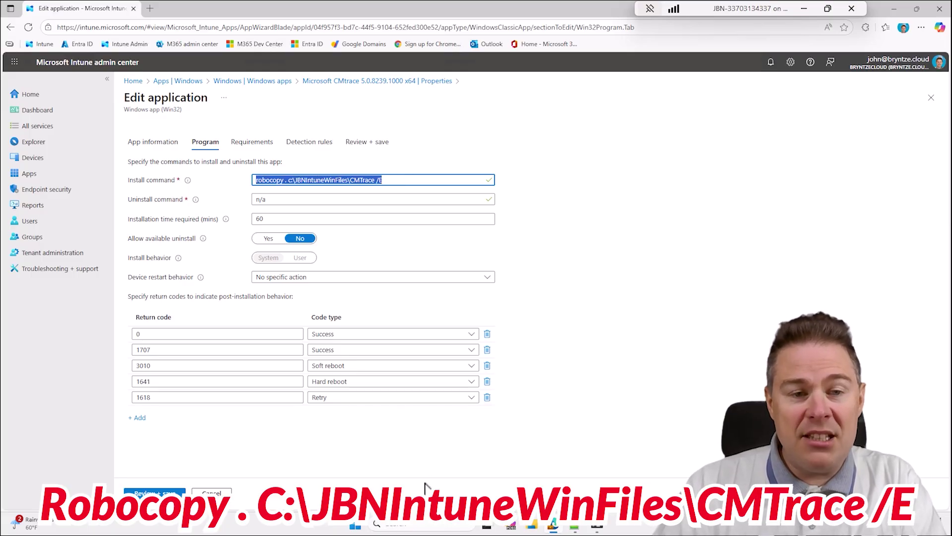
click(151, 495)
click(155, 495)
click(155, 494)
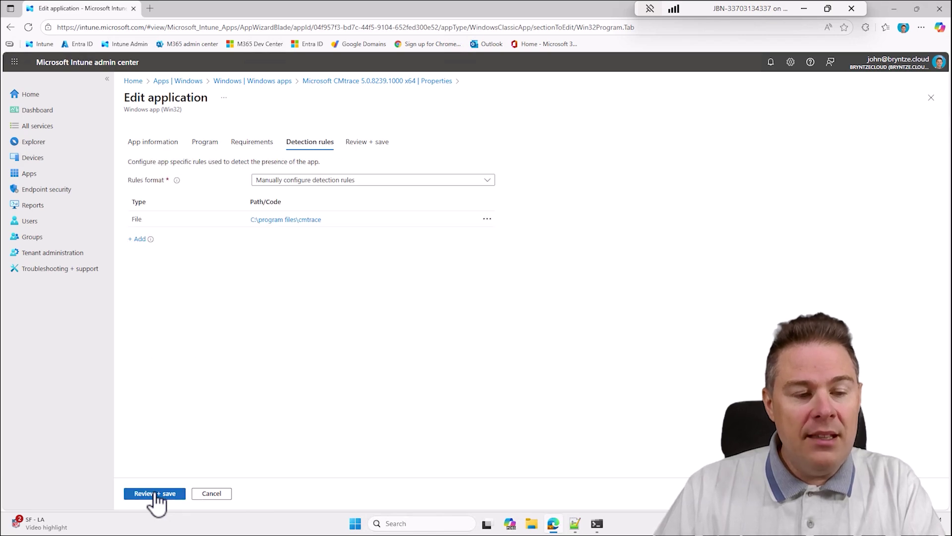
click(152, 494)
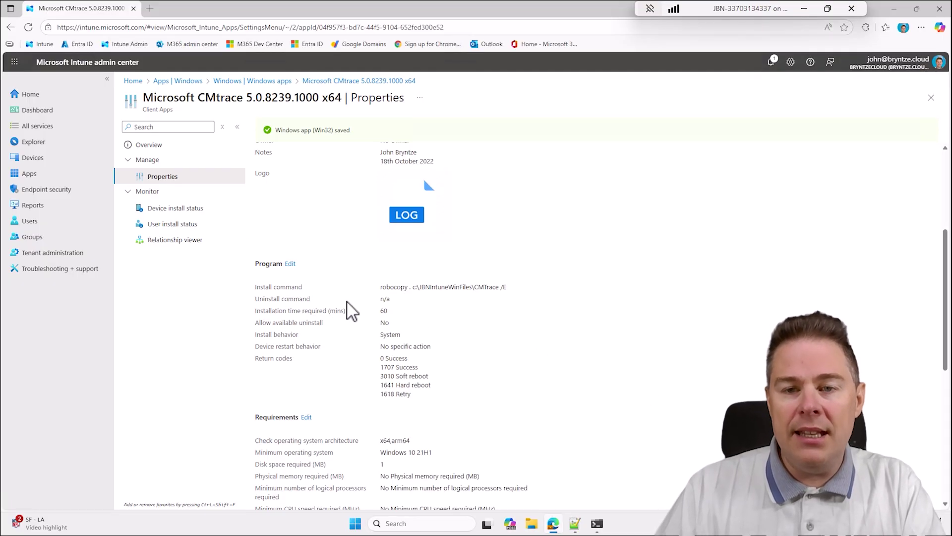
Check the saved Properties for the robocopy install command and C:\program files\cmtrace detection rule.
scroll(349, 309, down, 6)
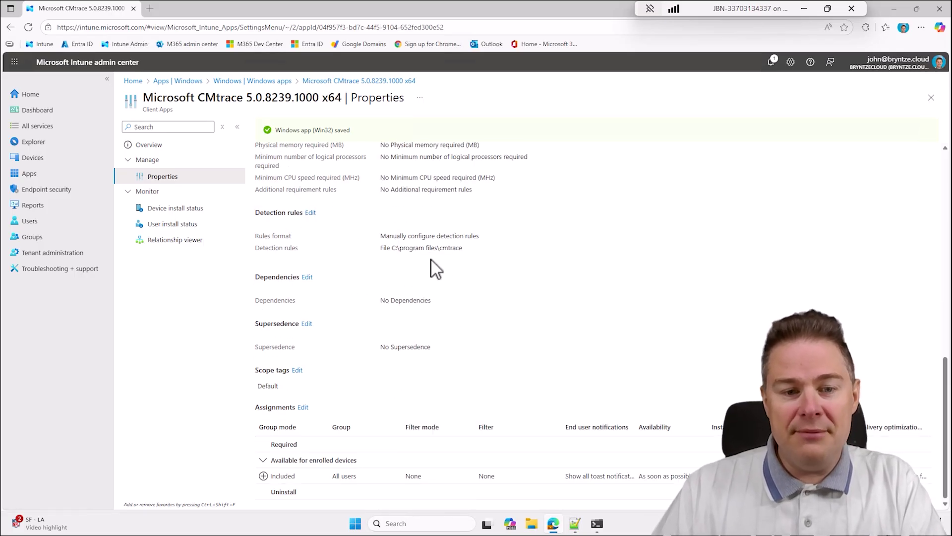
scroll(362, 219, up, 10)
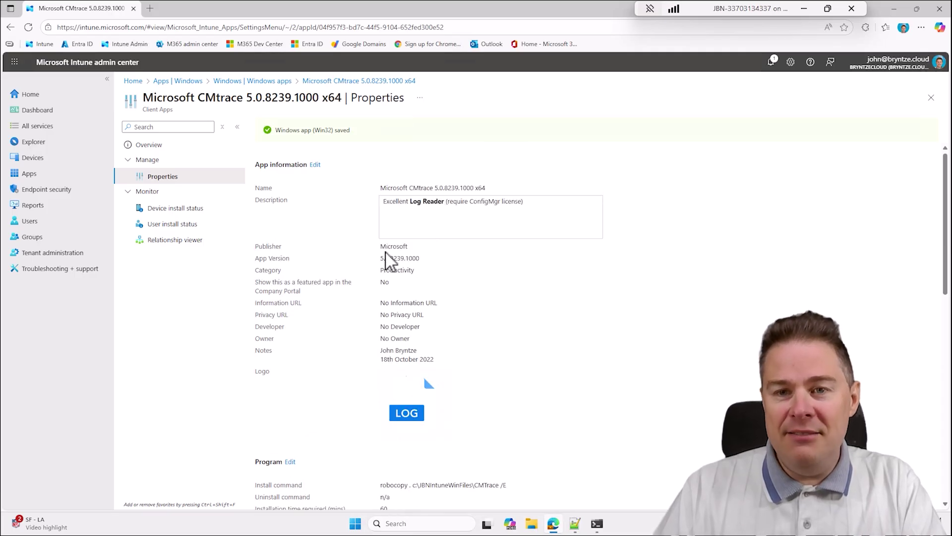
scroll(386, 258, down, 10)
scroll(419, 177, up, 4)
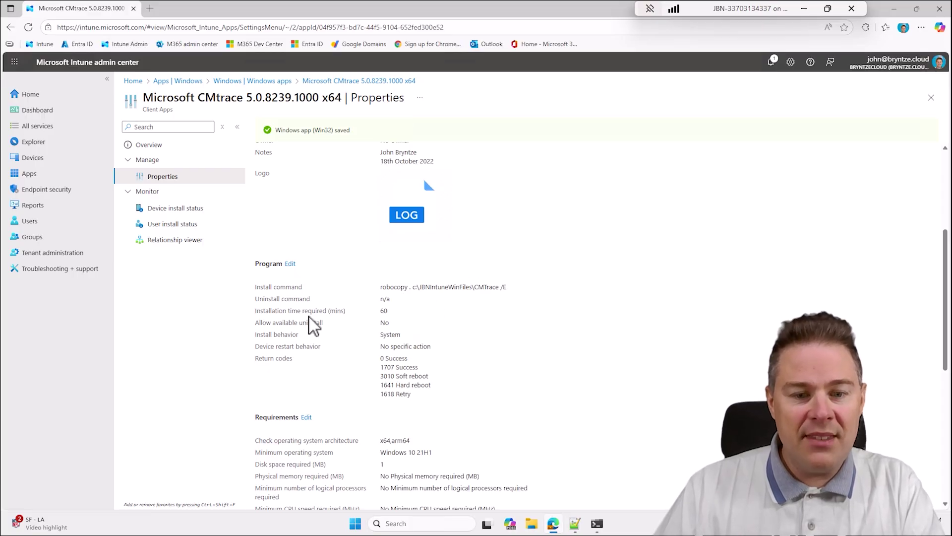
click(355, 525)
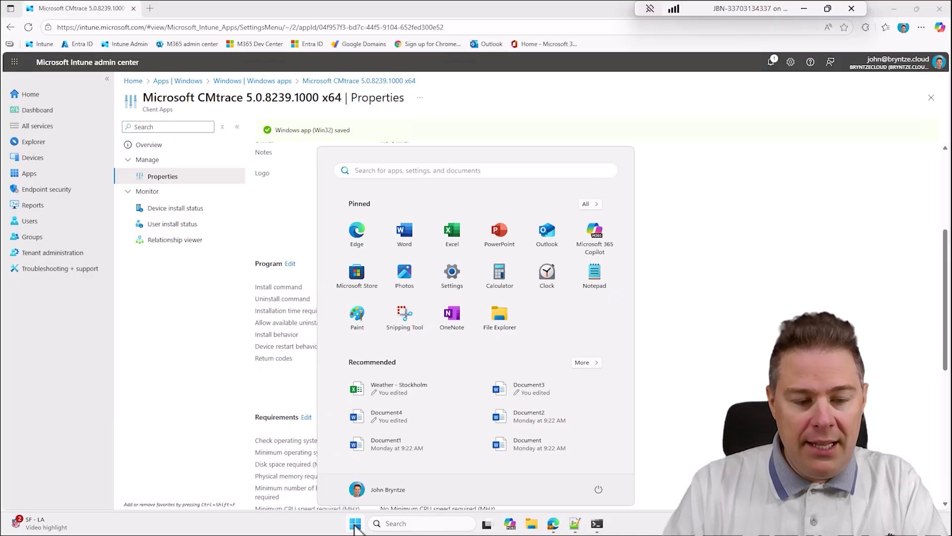
Launch Company Portal, check the app's All users assignment in Intune, then return to Company Portal.
text(company portal)
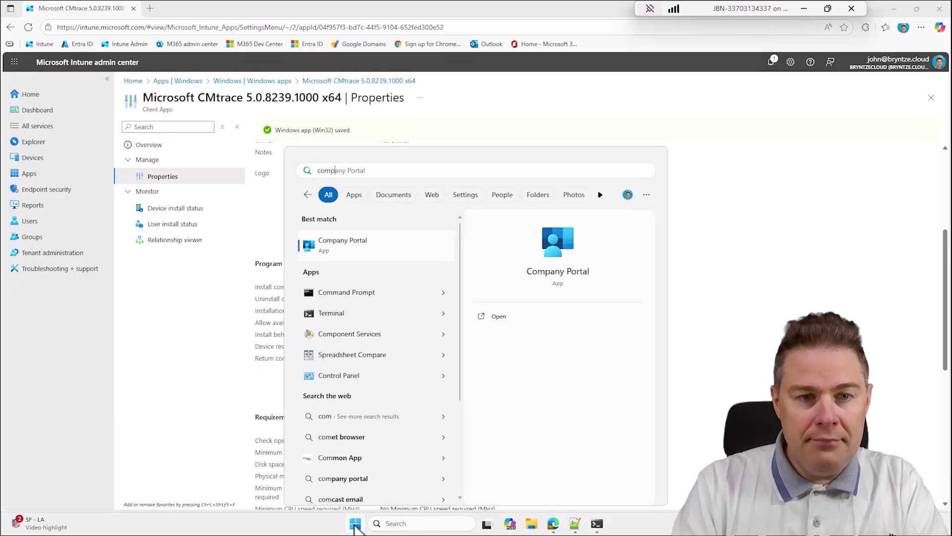
key(Return)
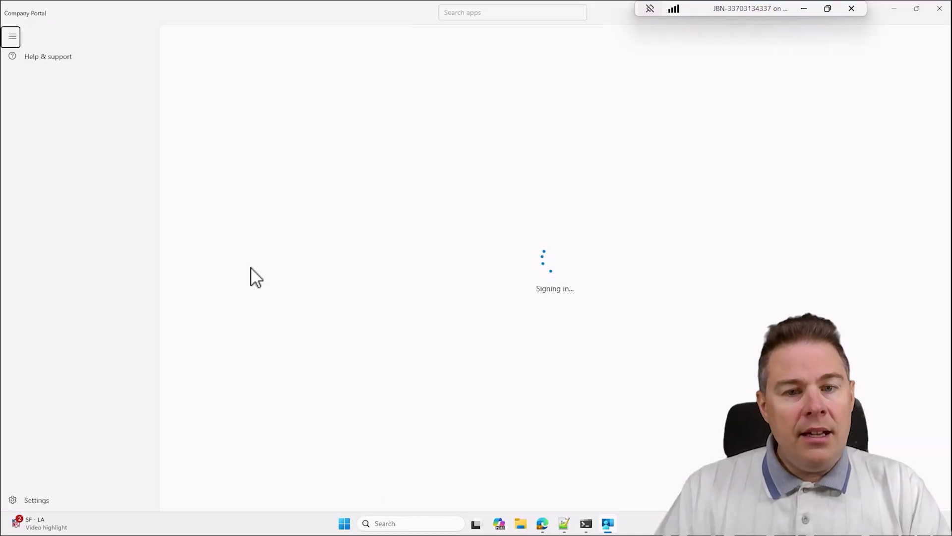
click(542, 524)
scroll(372, 393, down, 7)
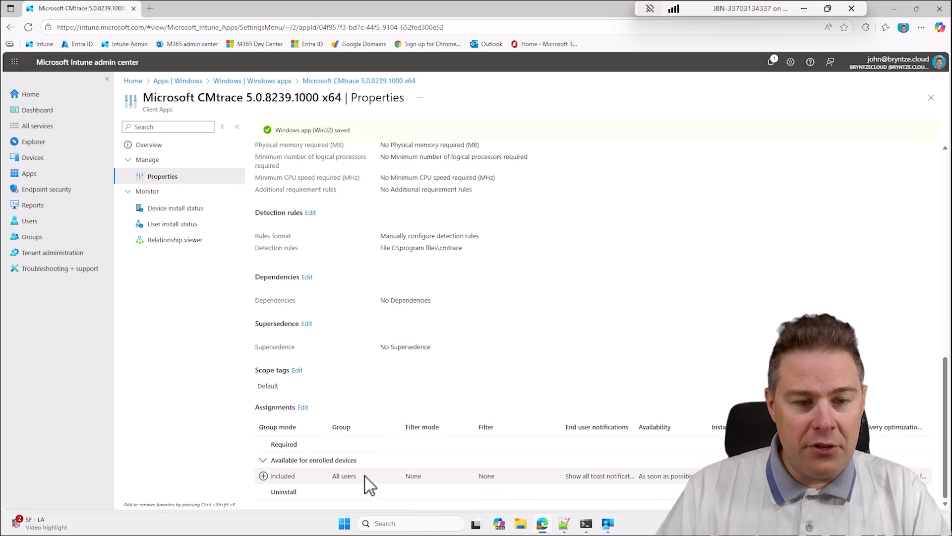
drag(365, 484, 258, 475)
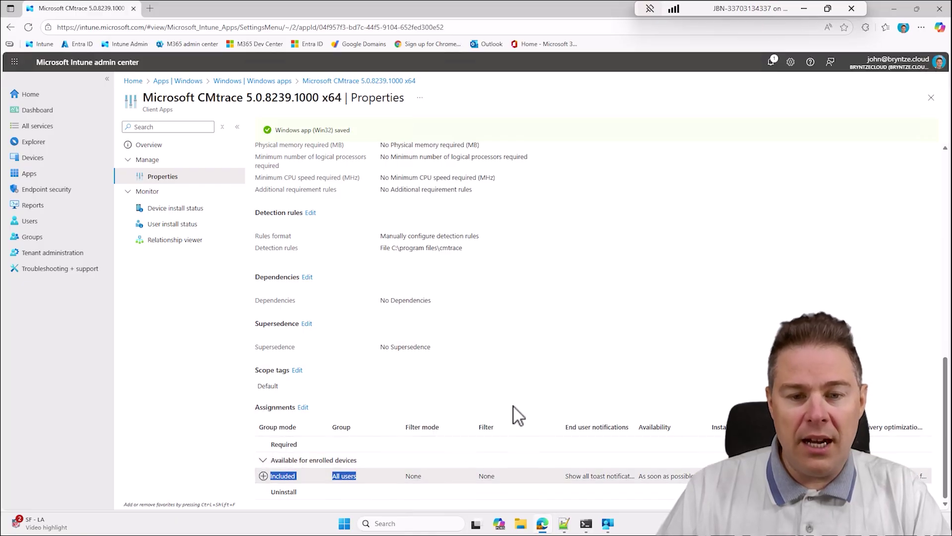
click(545, 432)
click(606, 526)
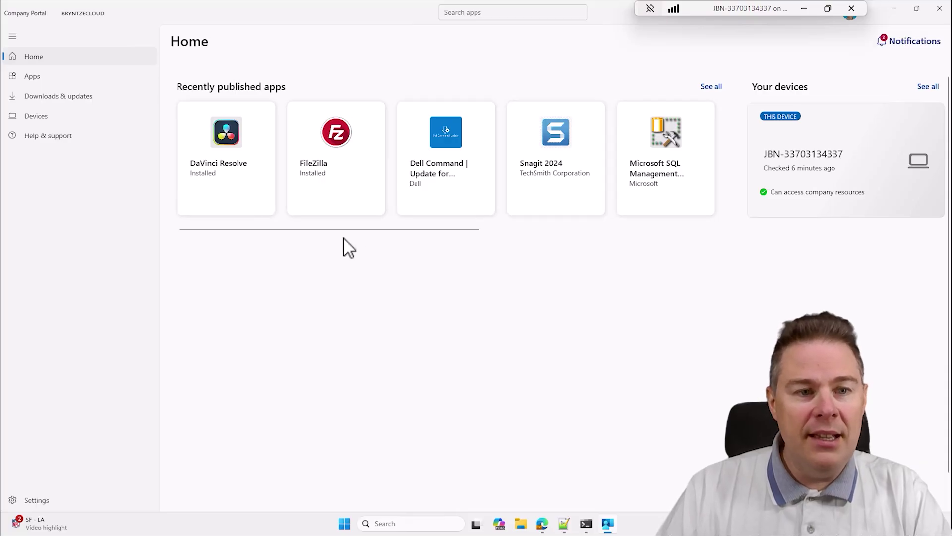
Open the Microsoft CMtrace tile among all apps, sync the device, and install CMtrace.
click(714, 88)
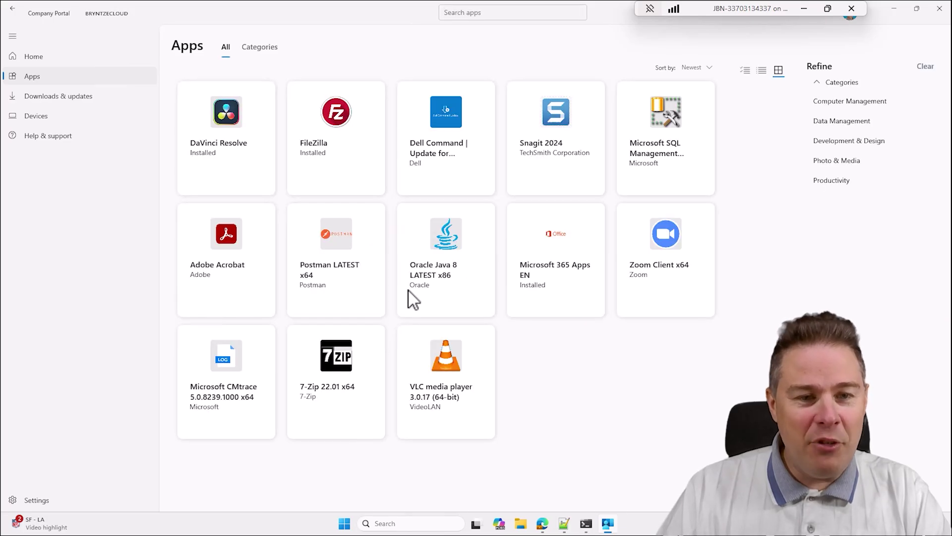
click(229, 365)
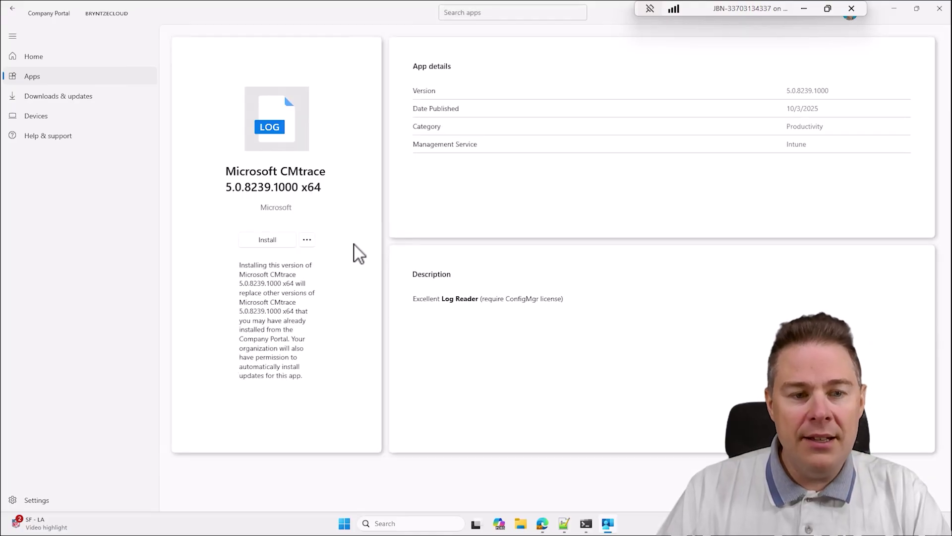
click(25, 504)
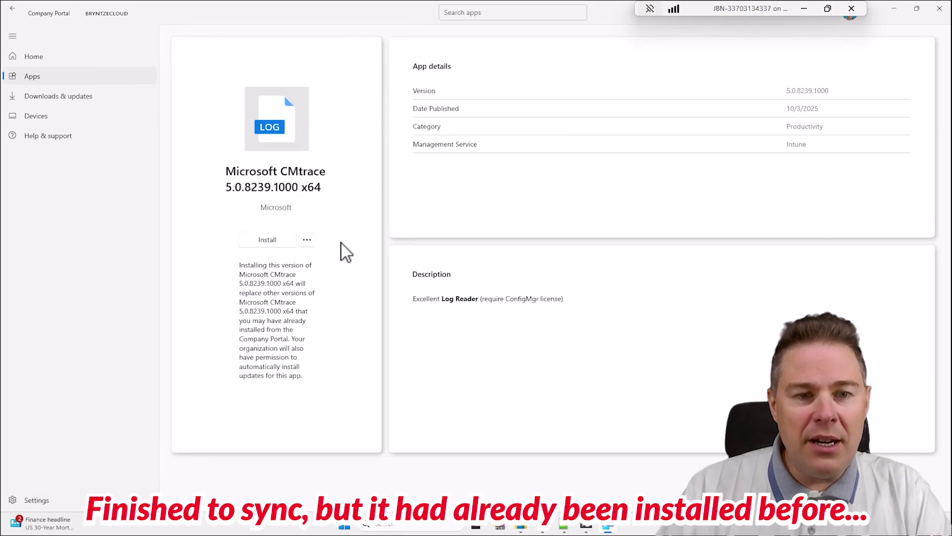
click(276, 243)
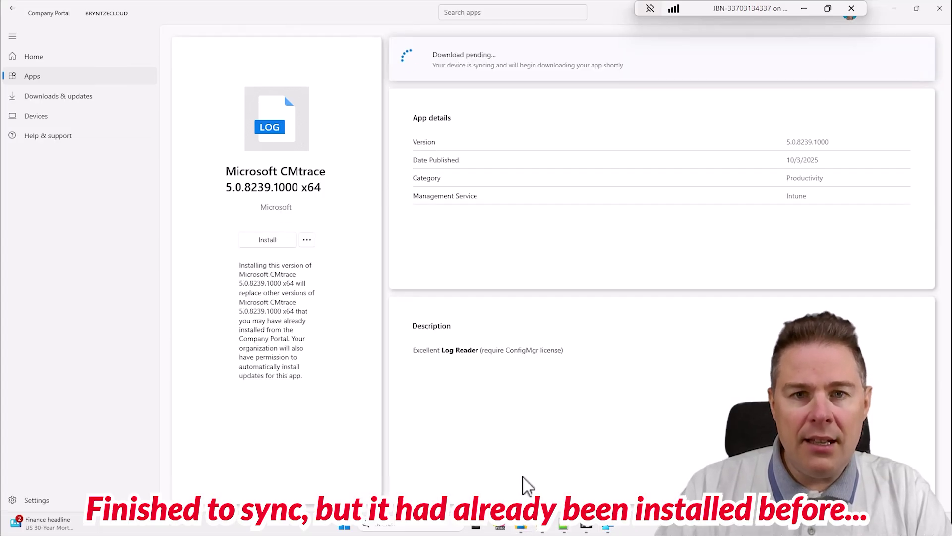
click(520, 528)
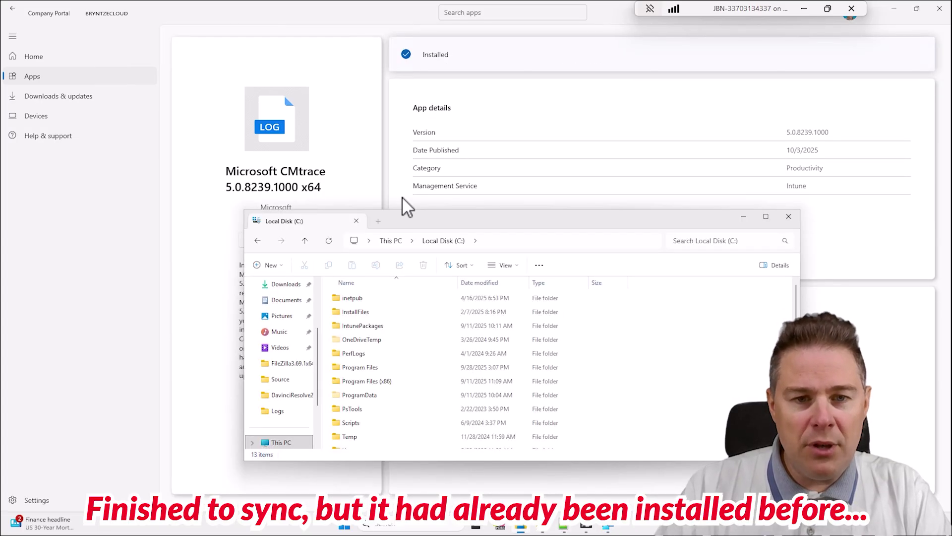
Scan the Local Disk (C:) folder list, close File Explorer, and return to Intune's CMtrace Properties.
drag(423, 230, 552, 259)
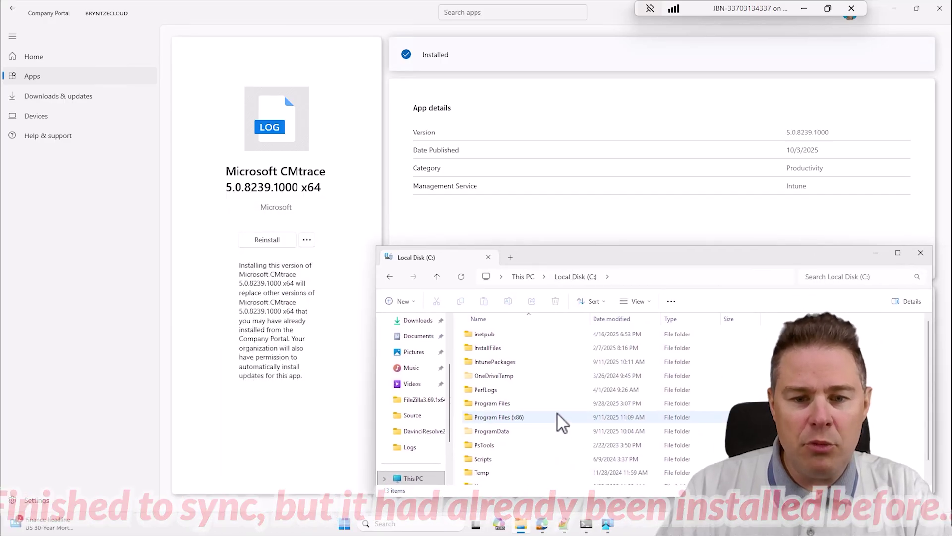
scroll(562, 419, down, 1)
scroll(562, 420, up, 1)
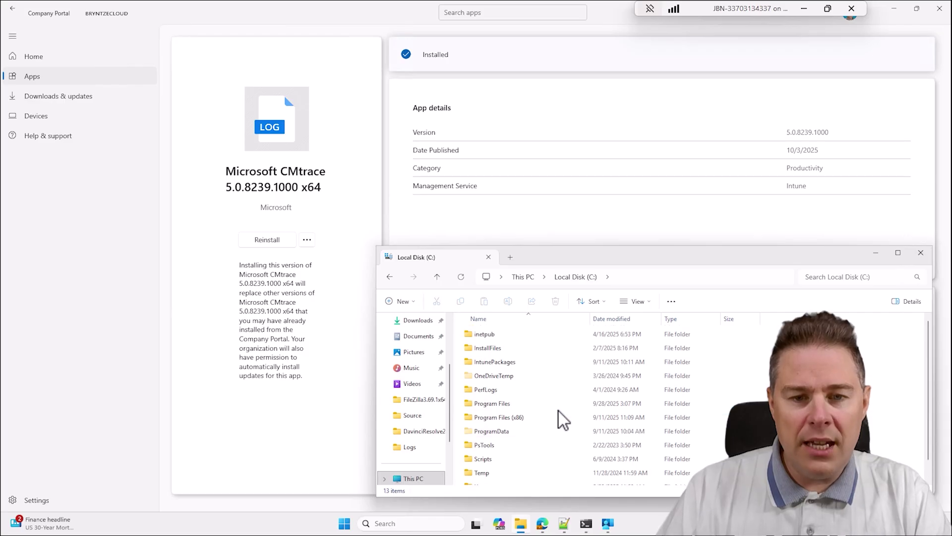
click(371, 220)
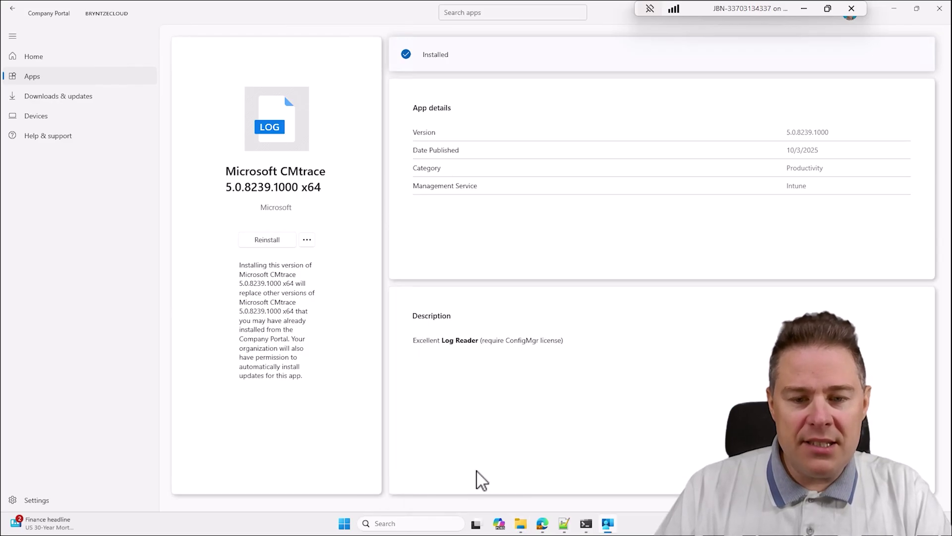
click(542, 523)
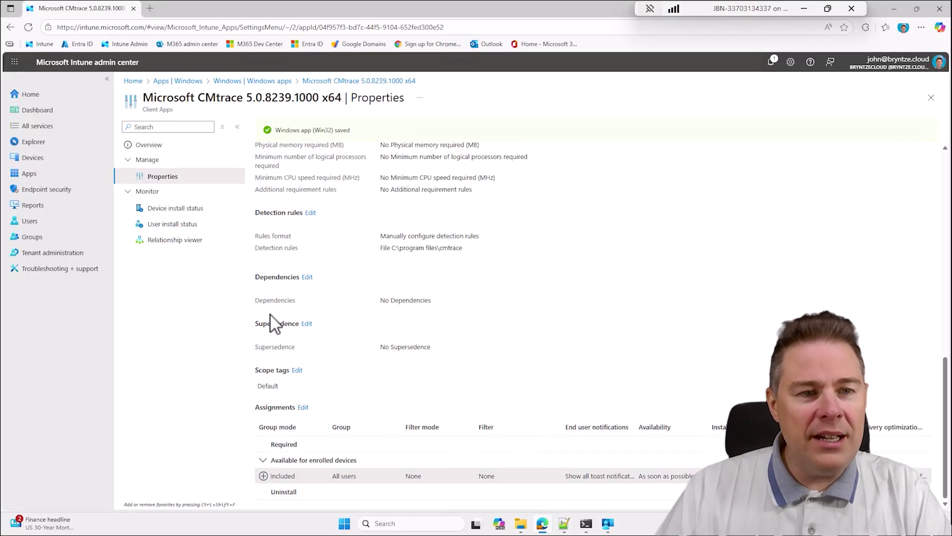
Change the CMtrace file detection rule to CMTrace2.exe and save the app.
scroll(291, 265, up, 1)
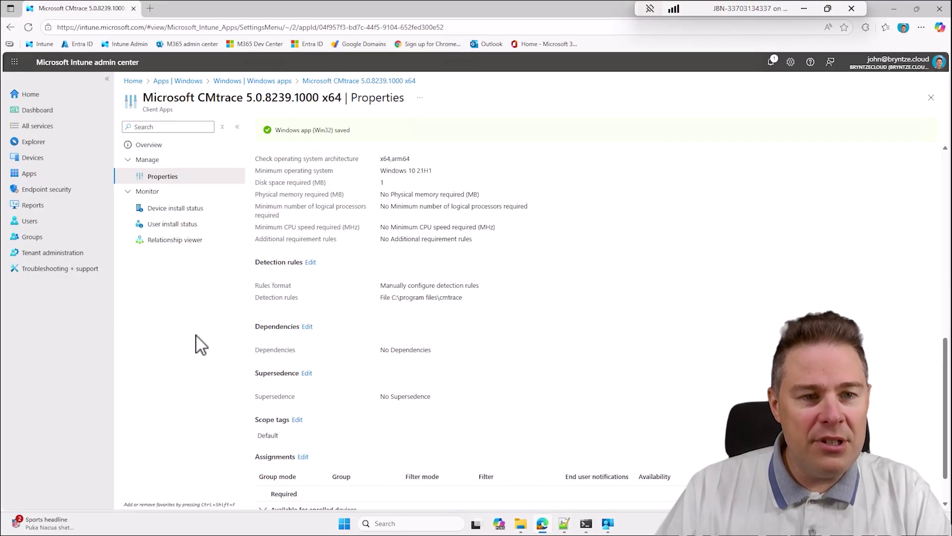
scroll(307, 324, down, 1)
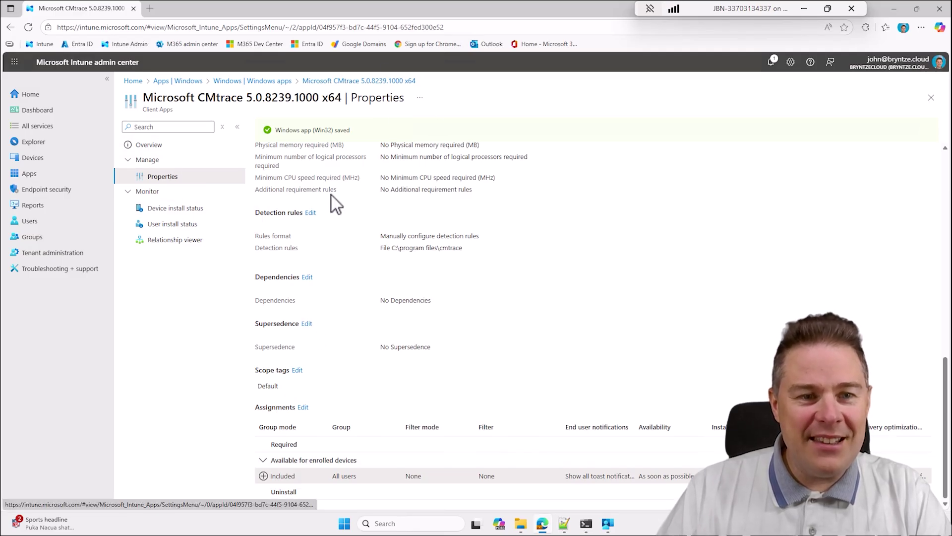
click(311, 213)
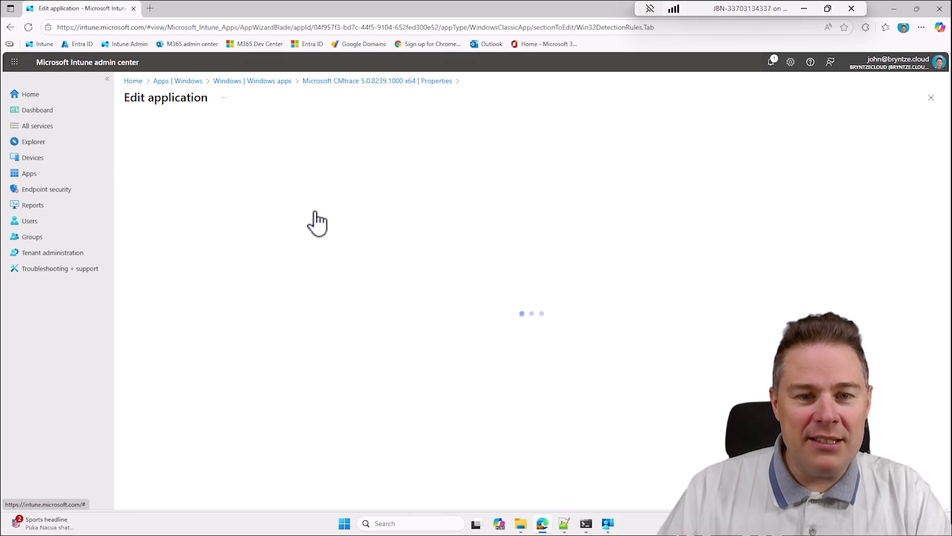
click(309, 223)
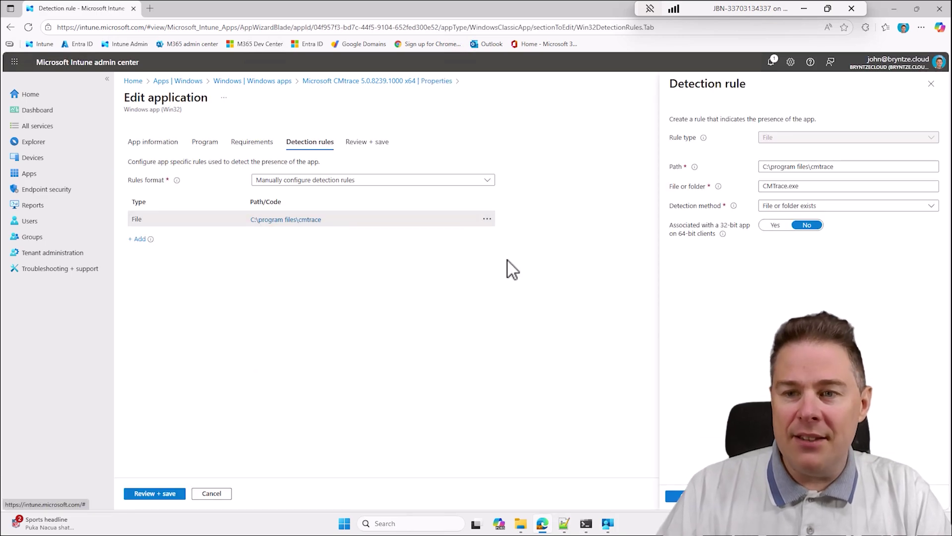
click(794, 186)
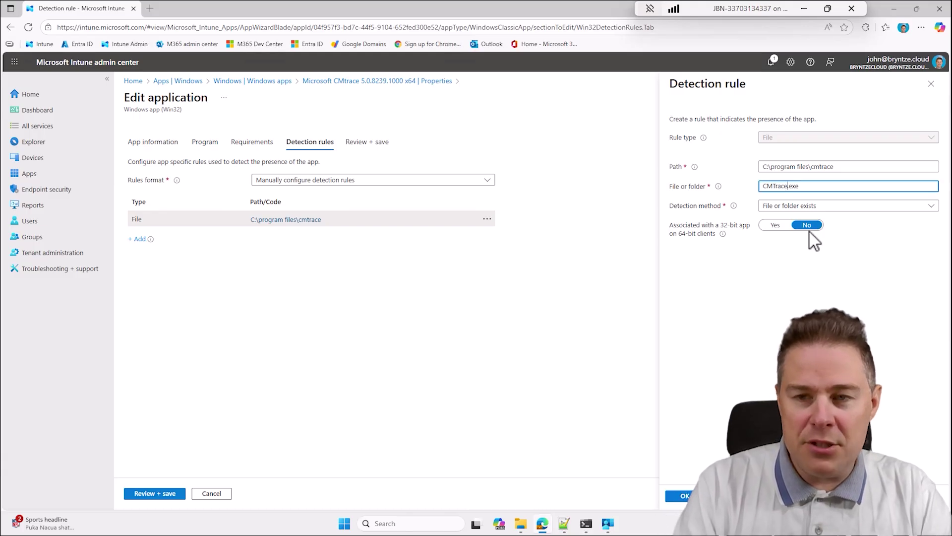
text(2)
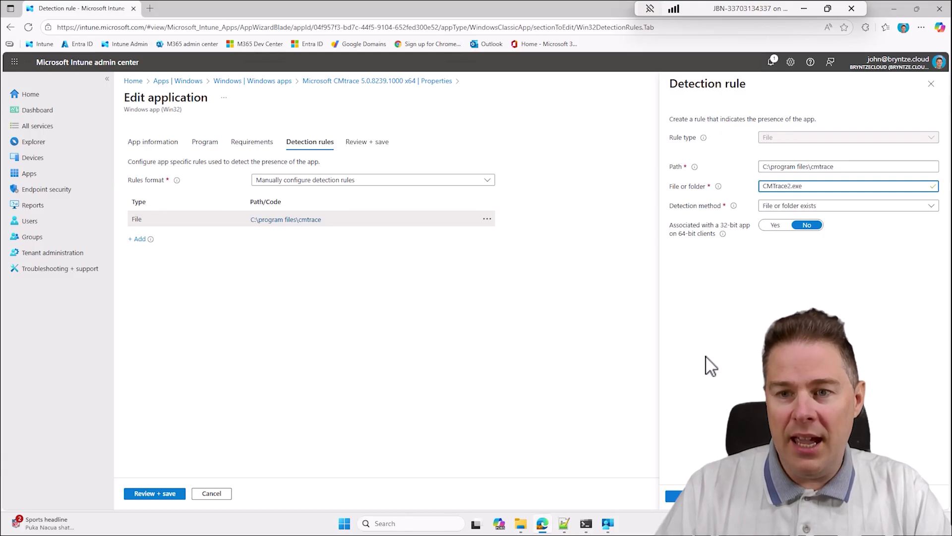
click(680, 495)
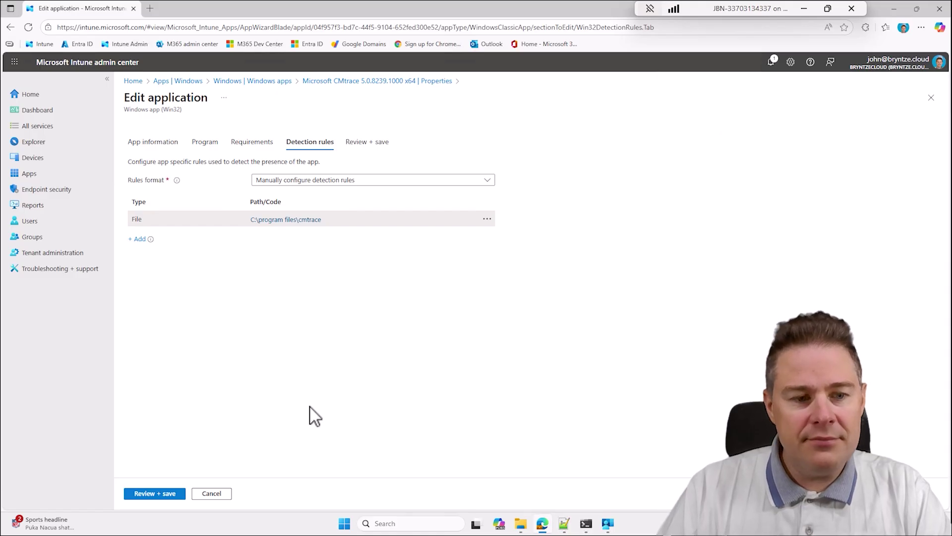
click(160, 493)
click(147, 494)
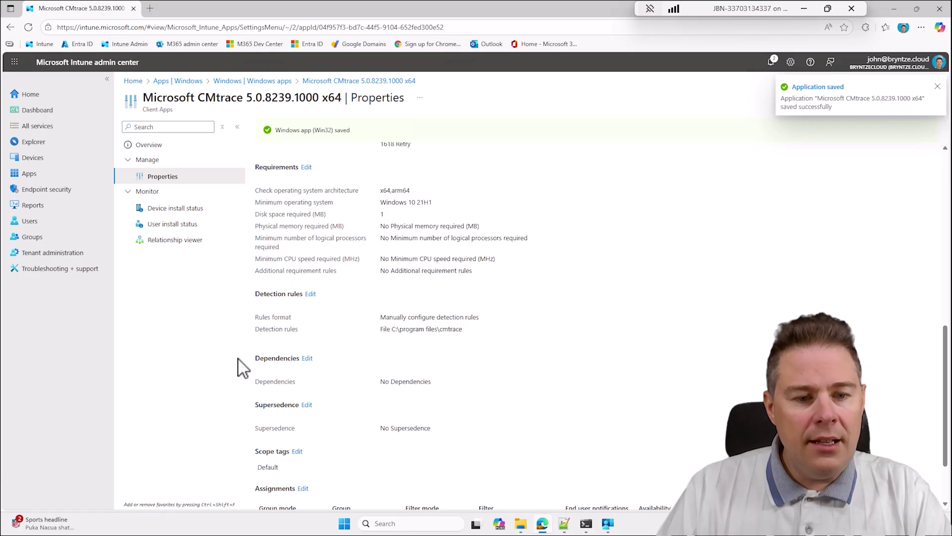
Sync Company Portal from its Settings and return to the apps list.
click(608, 523)
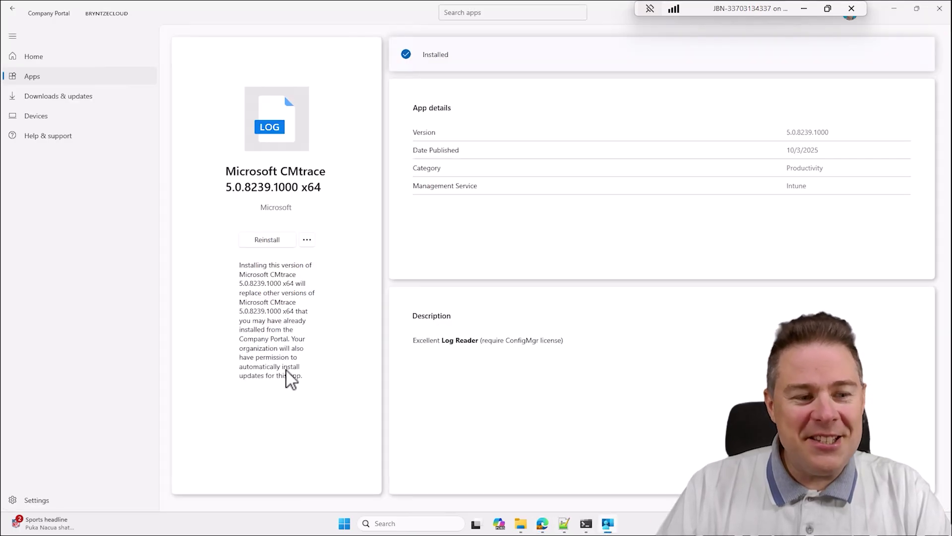
click(39, 500)
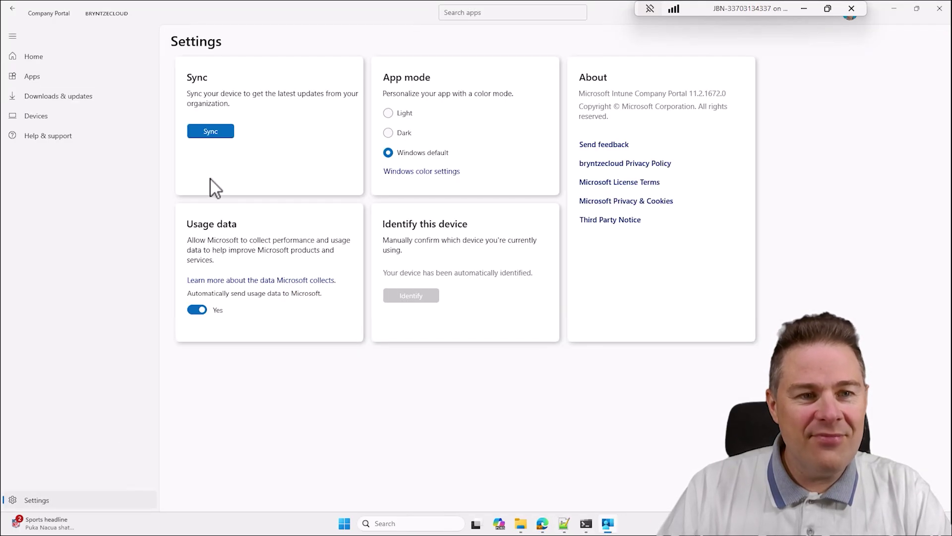
click(227, 134)
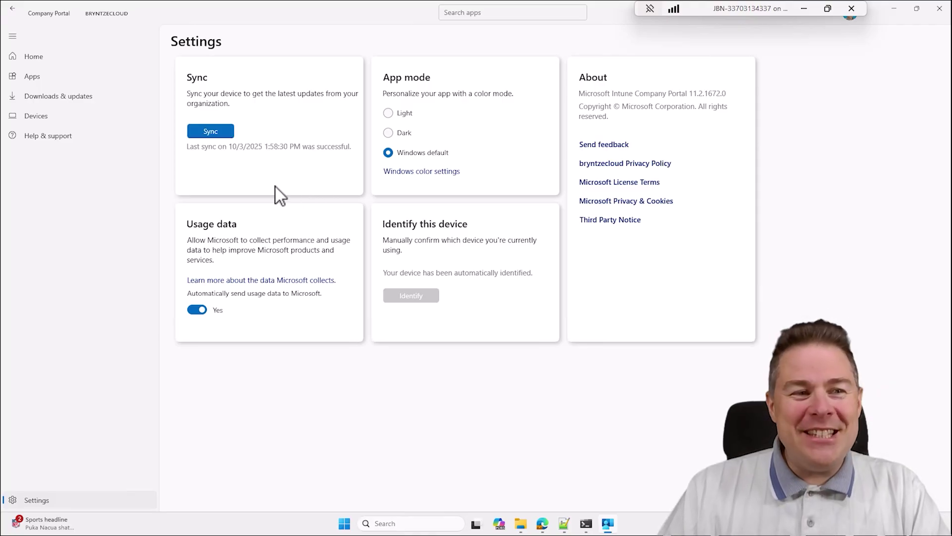
click(34, 77)
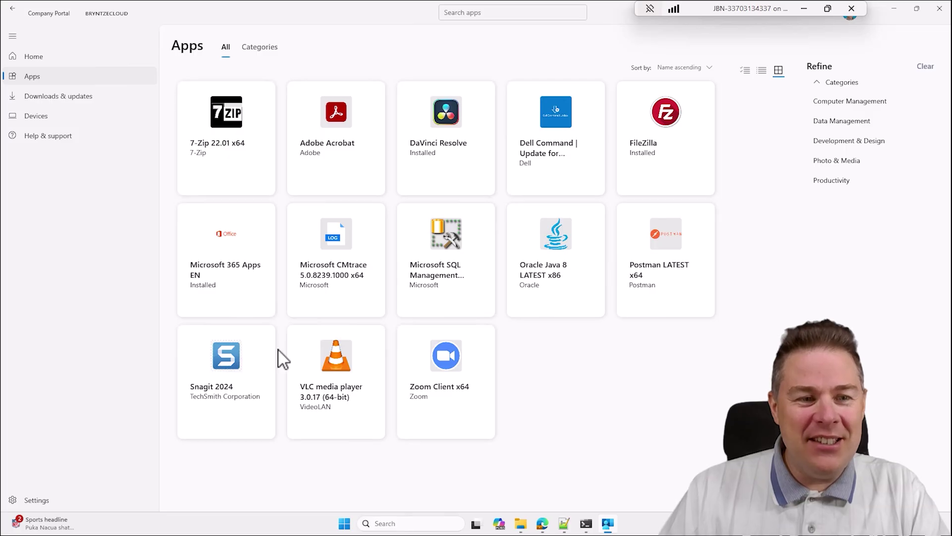
Reinstall Microsoft CMtrace from Company Portal and open File Explorer on the C: drive.
click(345, 256)
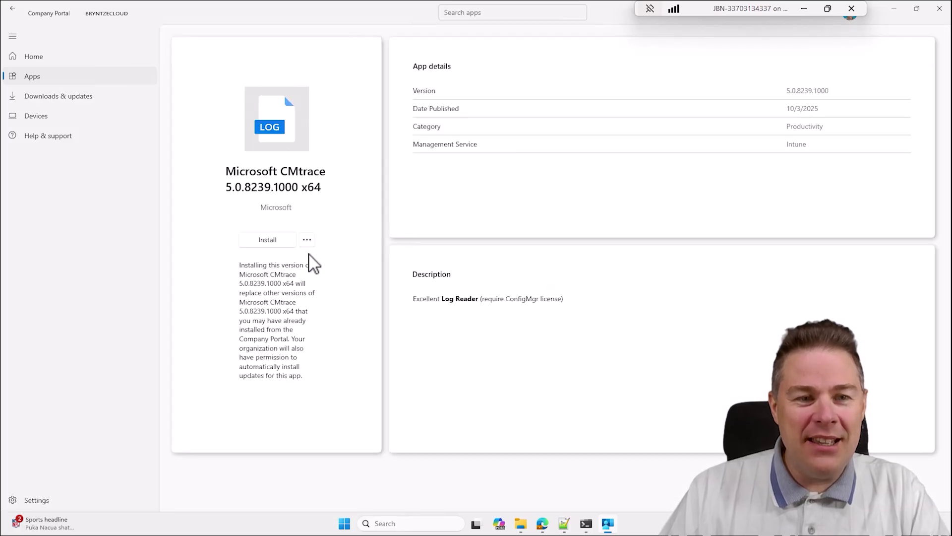
click(264, 241)
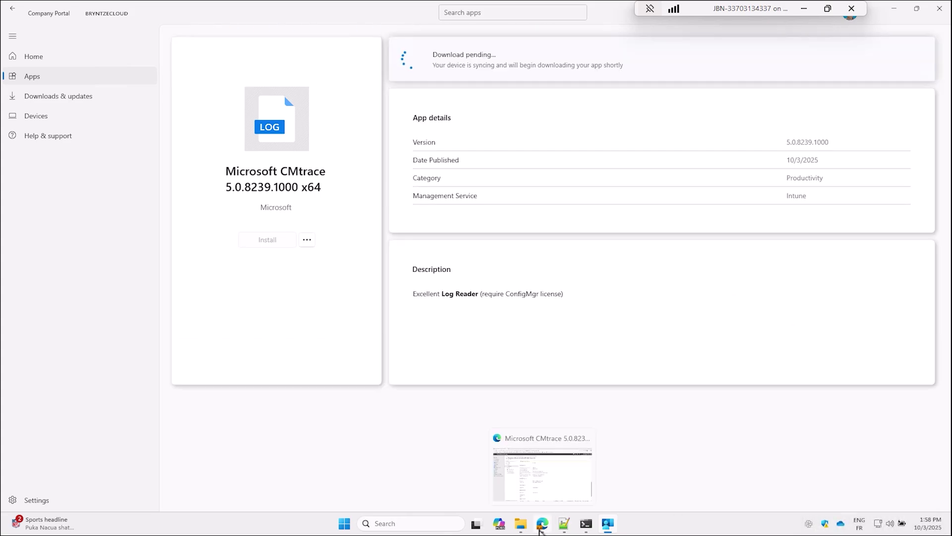
click(520, 530)
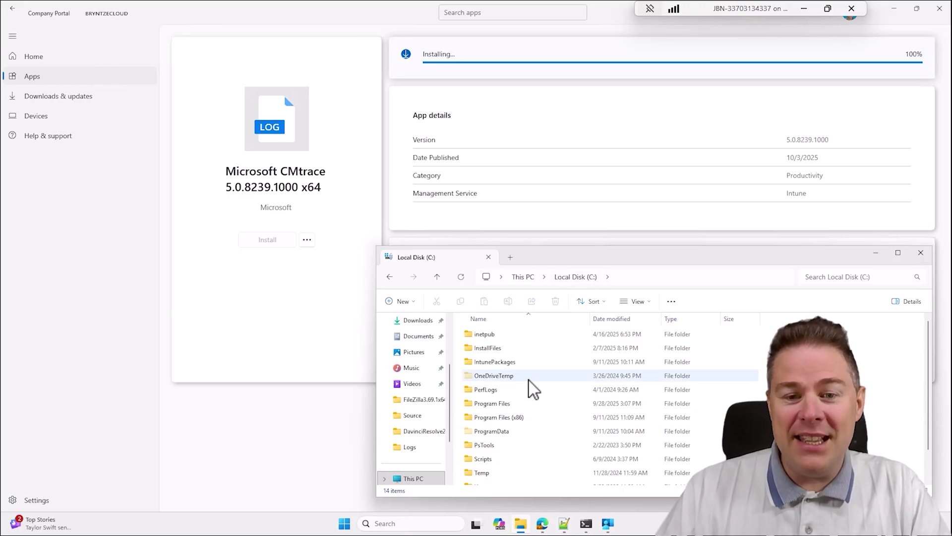
Go to C:\JBNIntuneWinFiles\CMTrace and bring up options for copy-CMtrace5.0.8239.1000x64.ps1.
scroll(515, 411, down, 2)
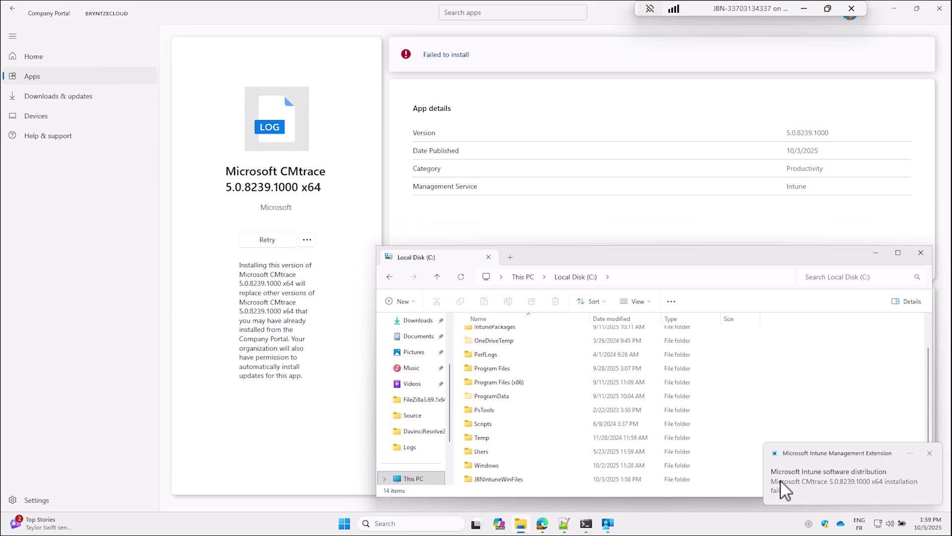
click(484, 478)
double_click(484, 478)
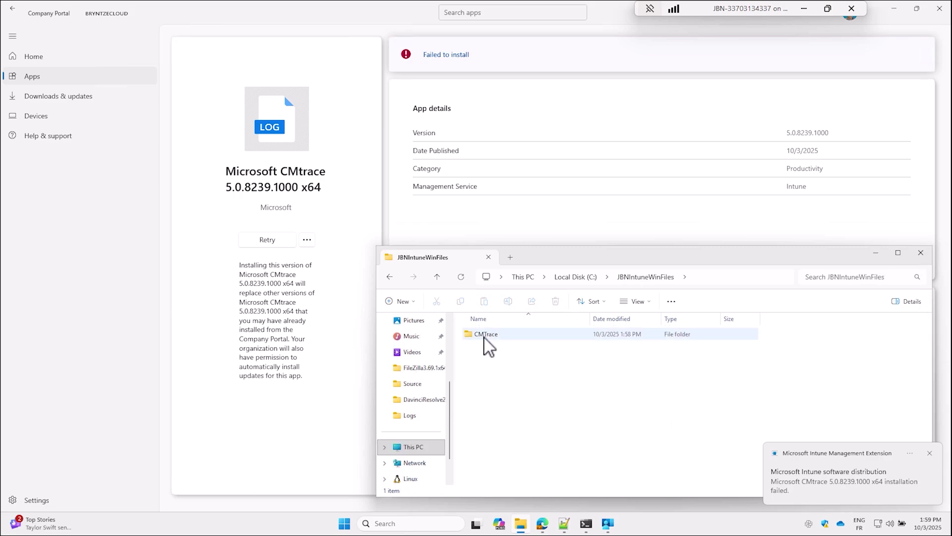
mouse_move(484, 337)
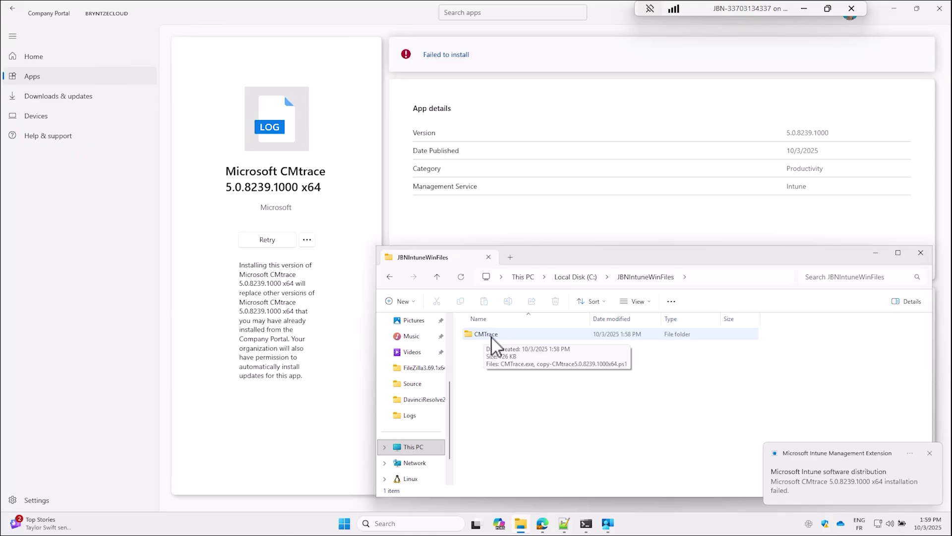
double_click(489, 335)
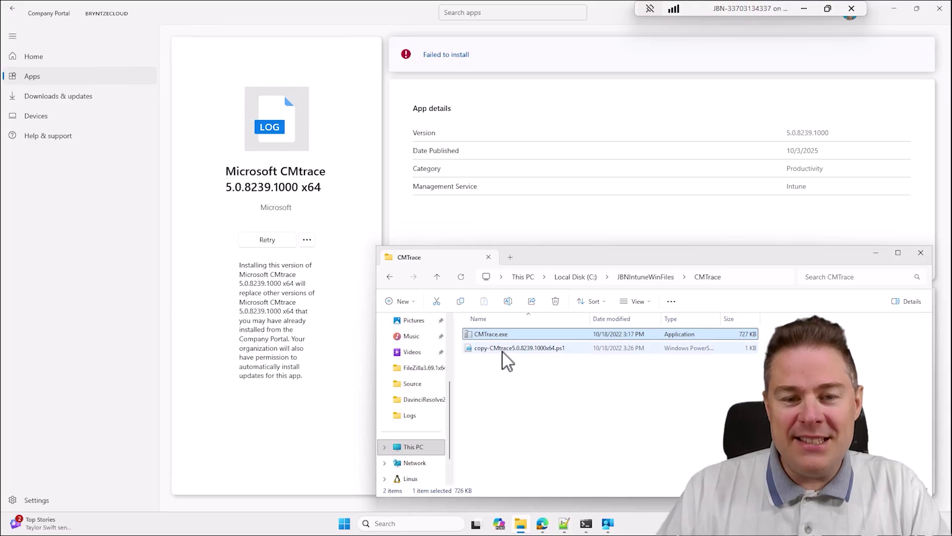
click(503, 350)
right_click(503, 352)
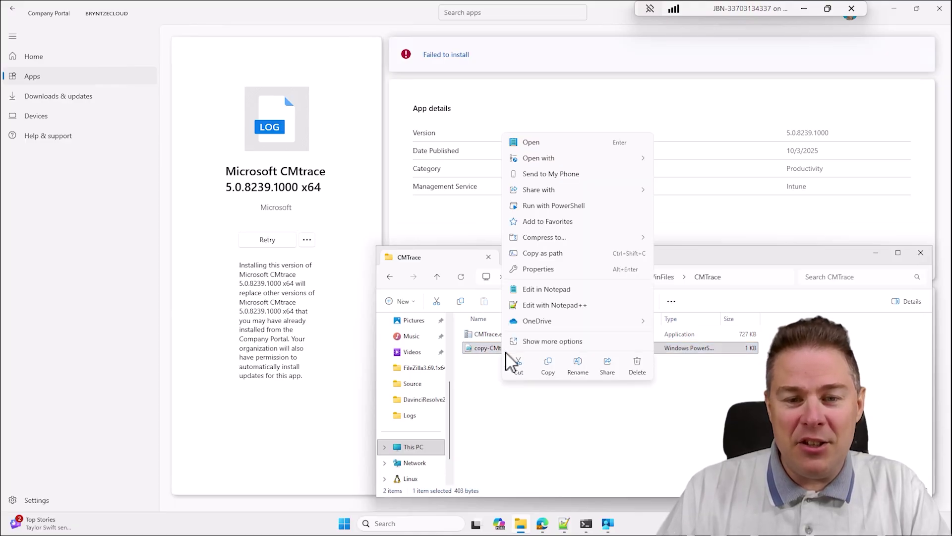
Open the copy script in Notepad++, check its 18th October 2022 date comment, then close it.
click(552, 305)
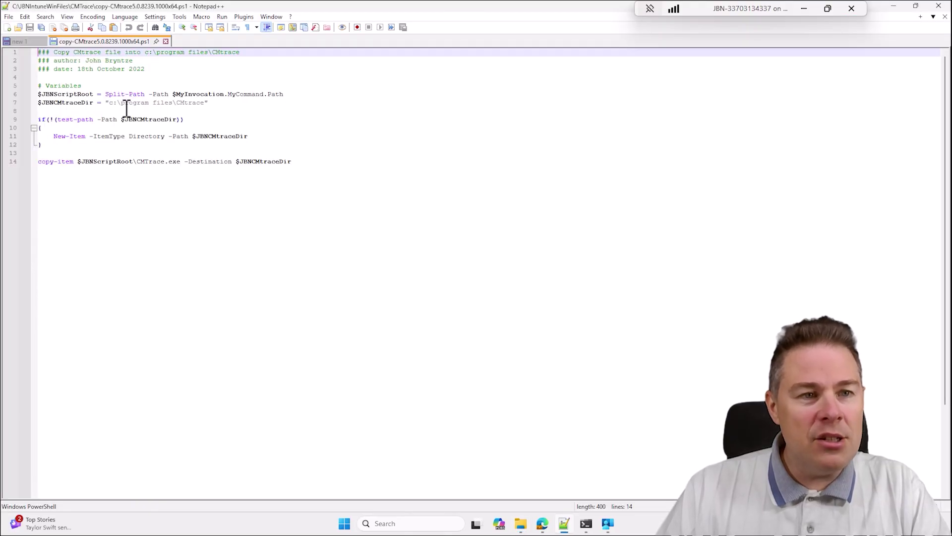
drag(153, 70, 91, 69)
click(176, 88)
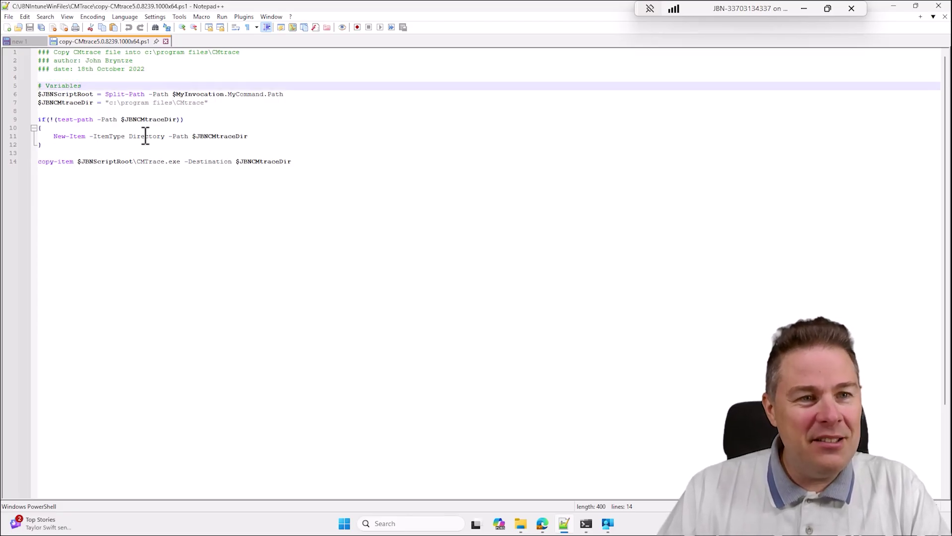
click(157, 71)
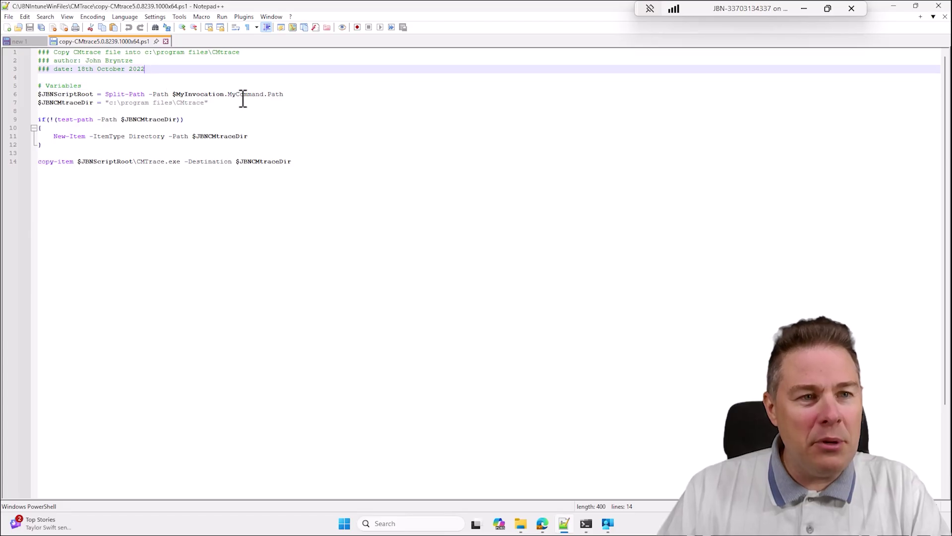
drag(157, 71, 78, 73)
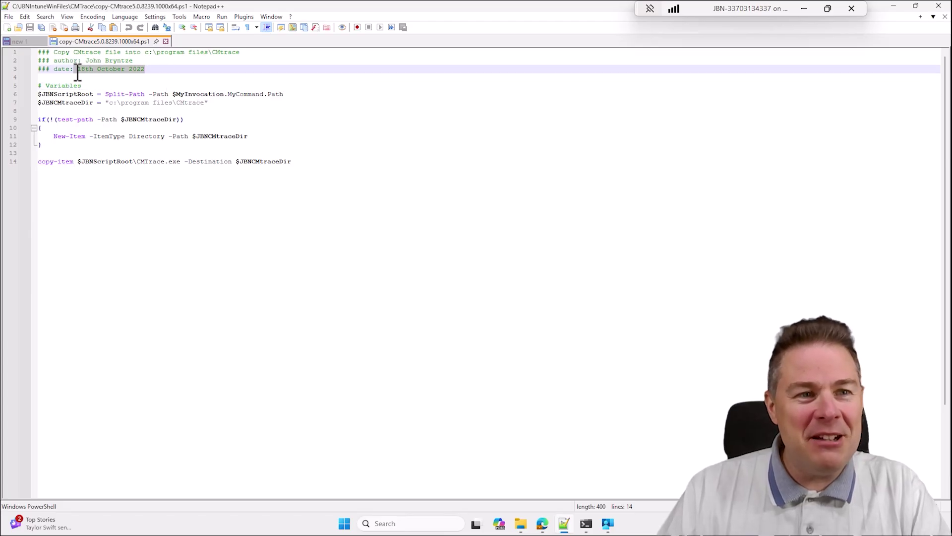
click(218, 145)
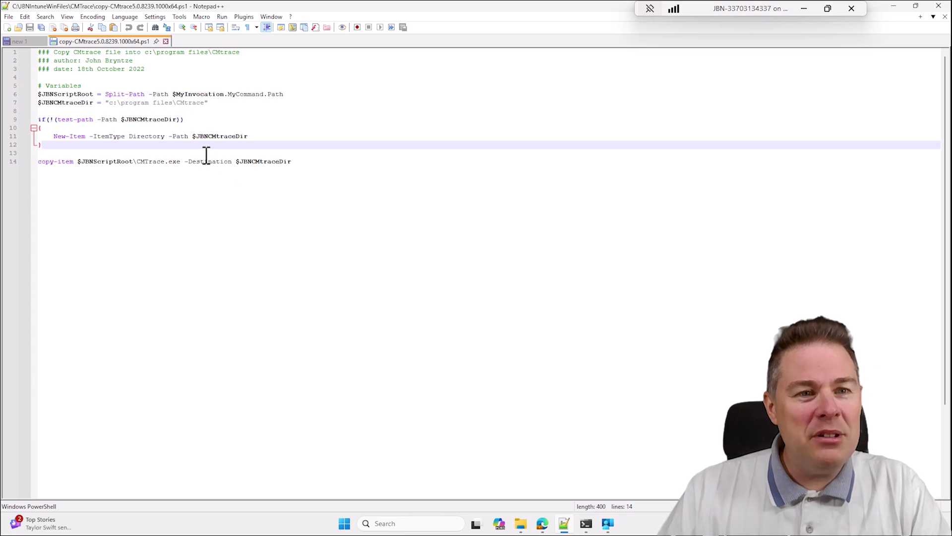
click(167, 41)
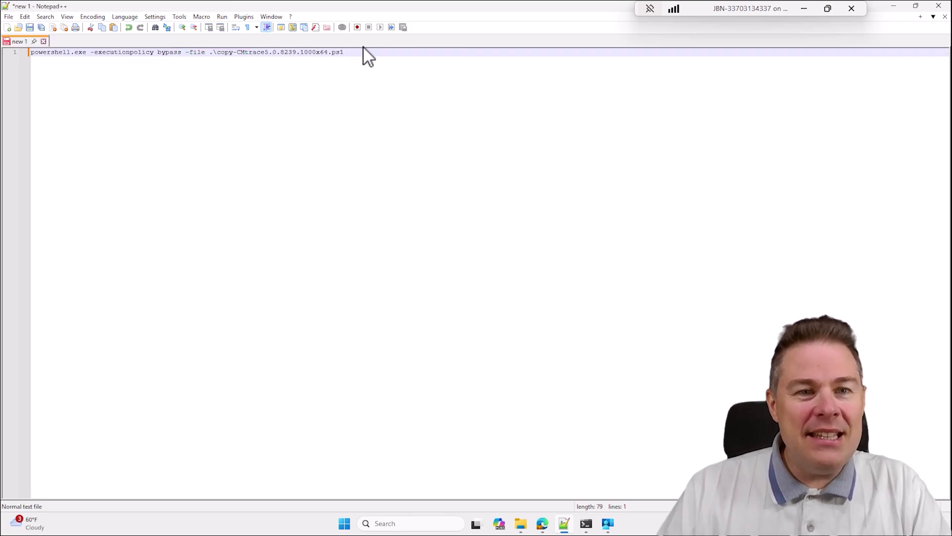
Select the powershell command line, then inspect CMTrace.exe's size in the CMTrace folder.
drag(371, 51, 5, 53)
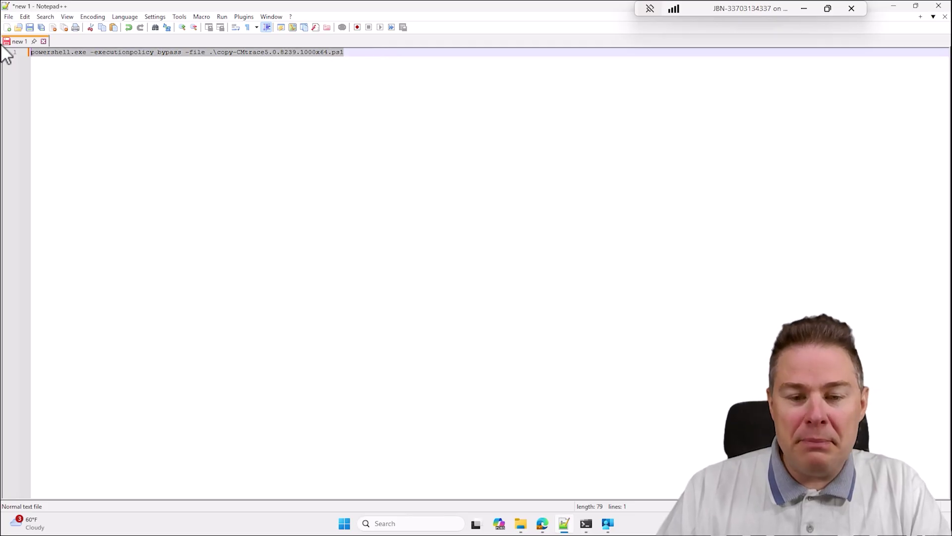
click(520, 525)
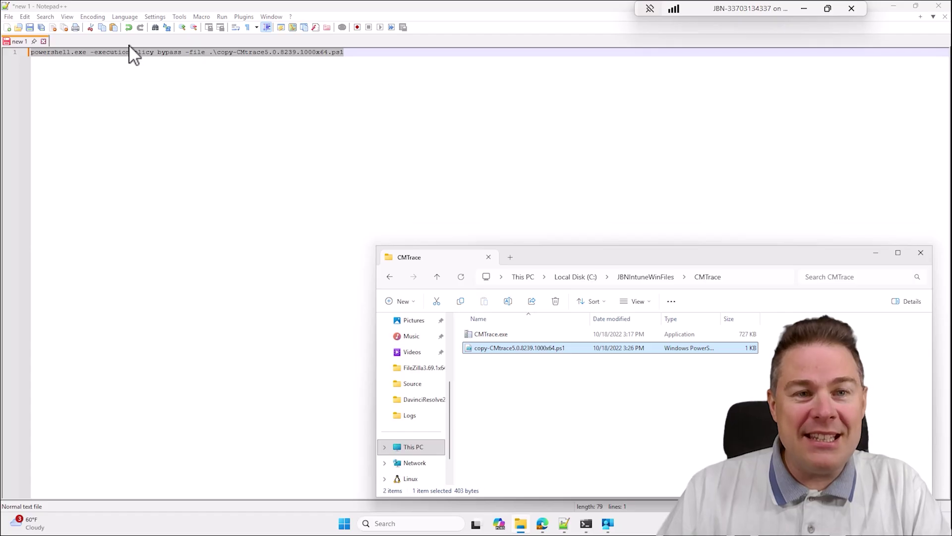
click(488, 332)
click(497, 349)
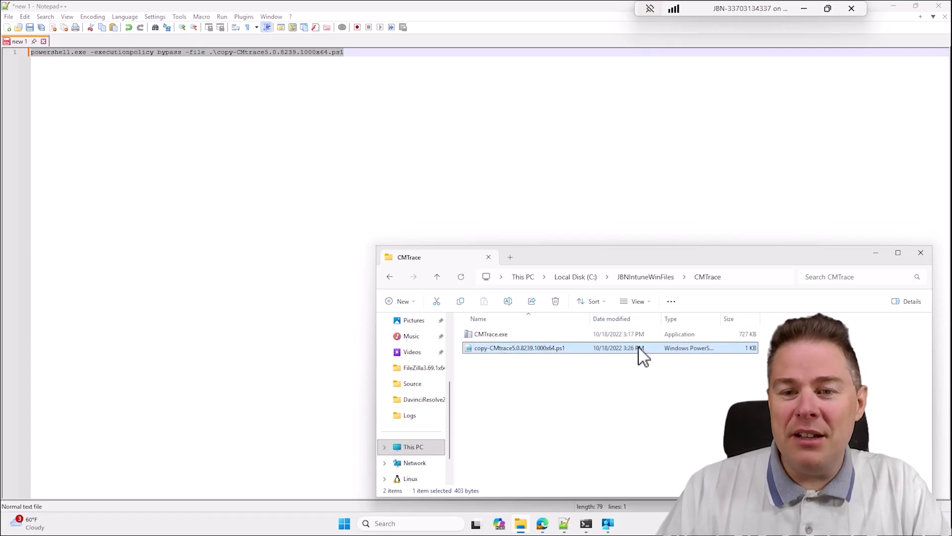
right_click(496, 336)
click(492, 351)
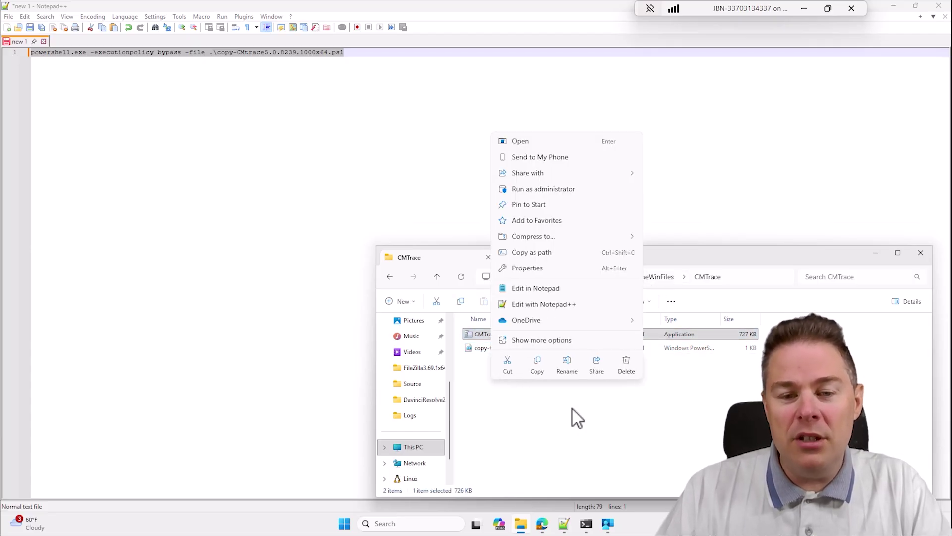
click(566, 427)
click(566, 428)
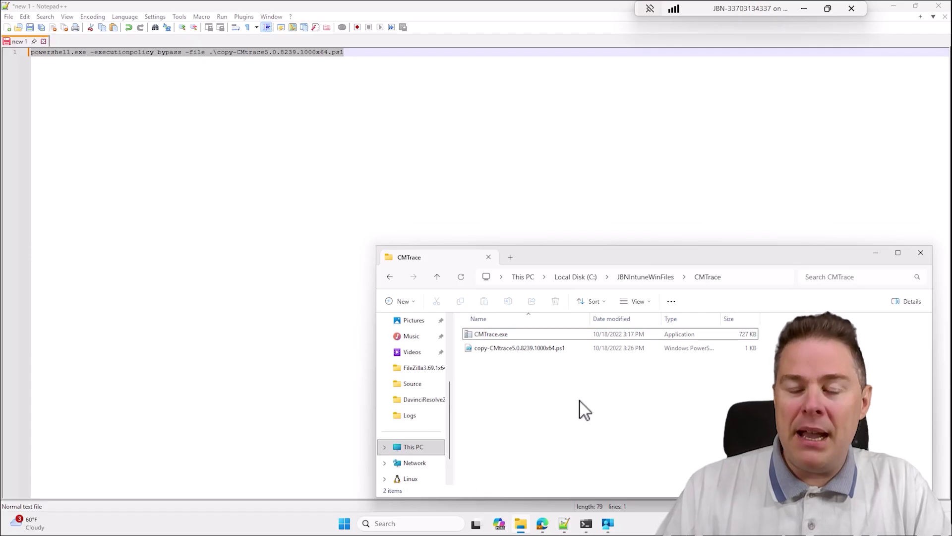
click(899, 9)
Back in Intune's CMtrace properties, change the detection rule file from CMTrace2.exe to CMTrace.exe.
click(897, 7)
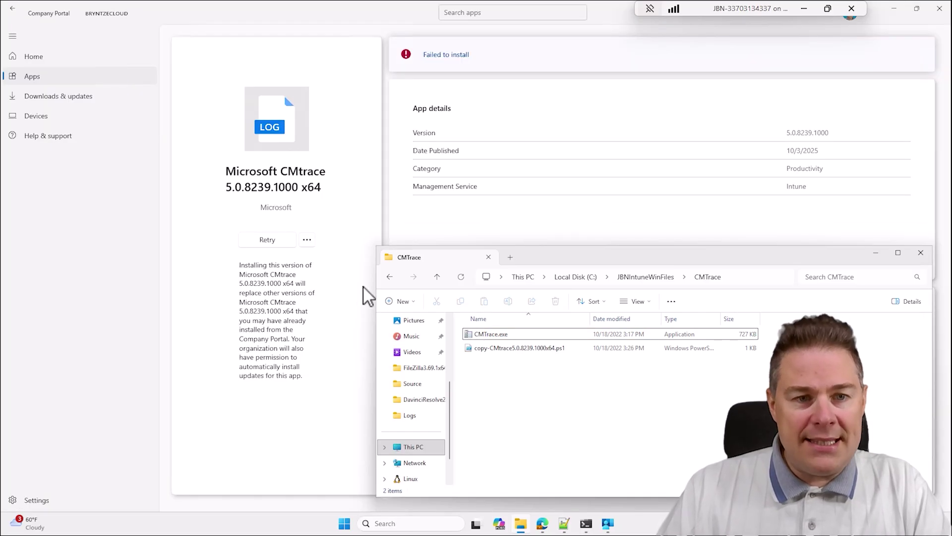
click(342, 204)
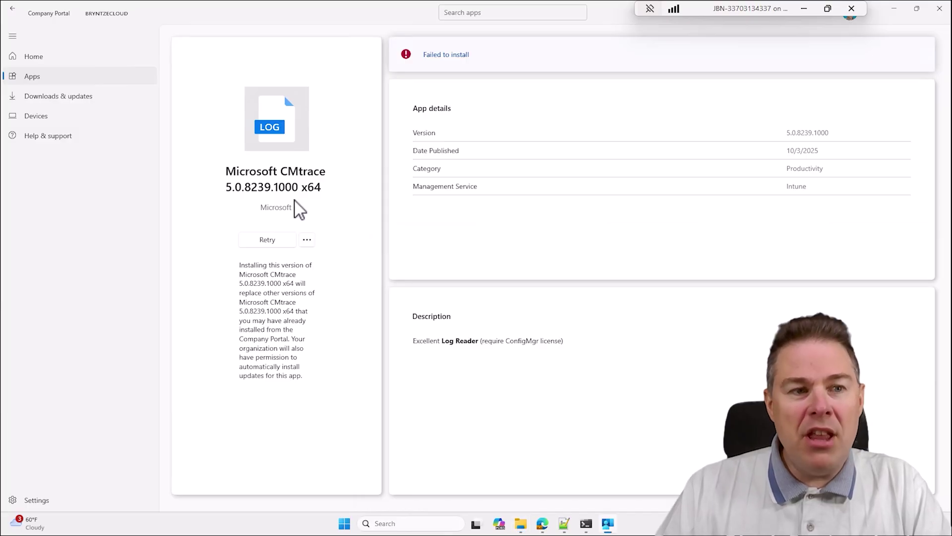
click(543, 525)
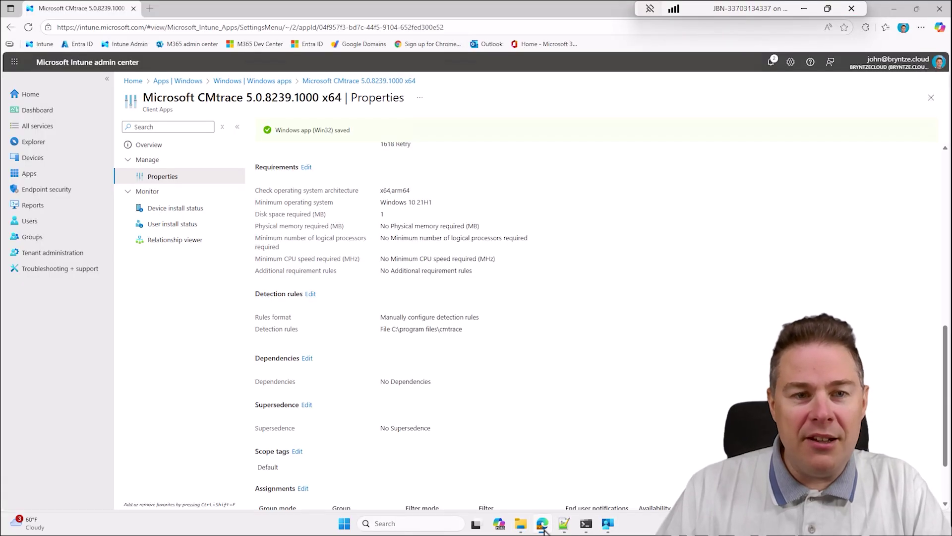
scroll(433, 404, down, 2)
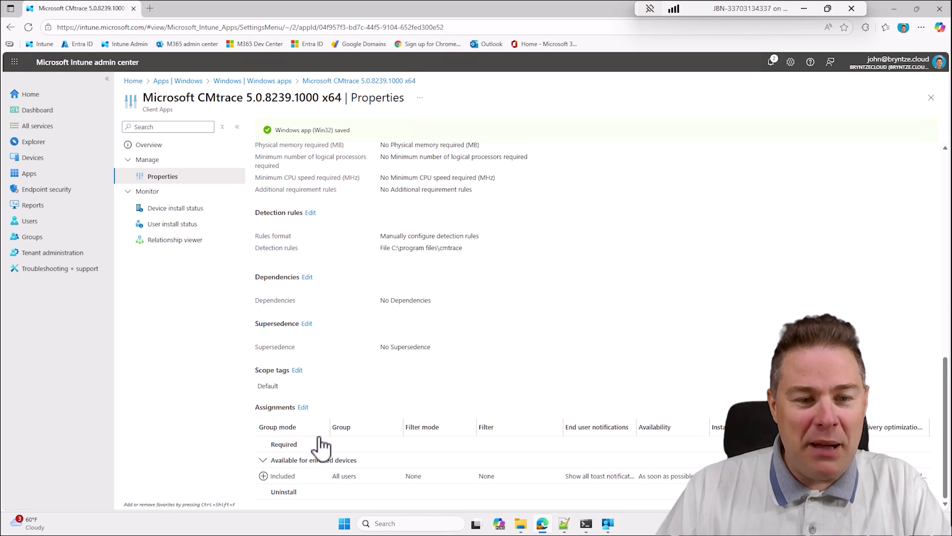
scroll(310, 330, up, 3)
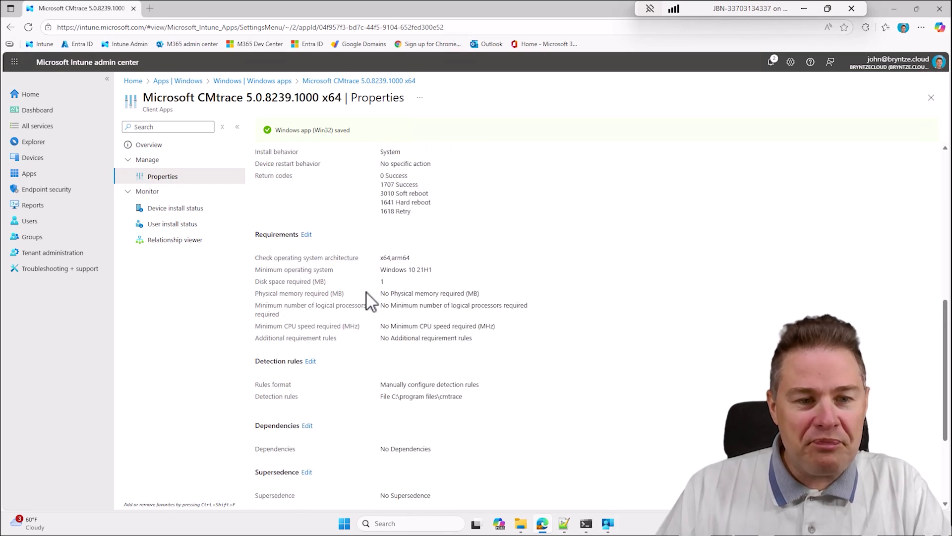
click(310, 361)
click(293, 219)
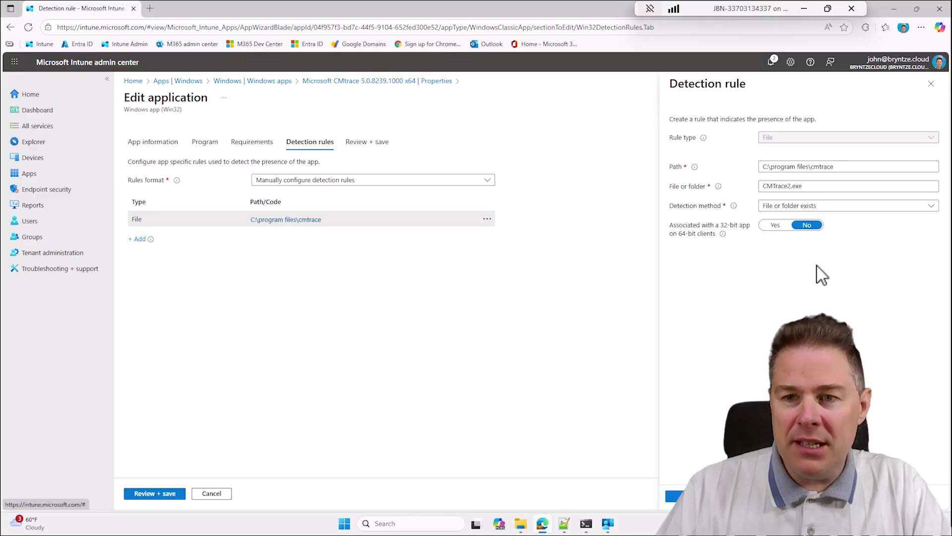
click(792, 188)
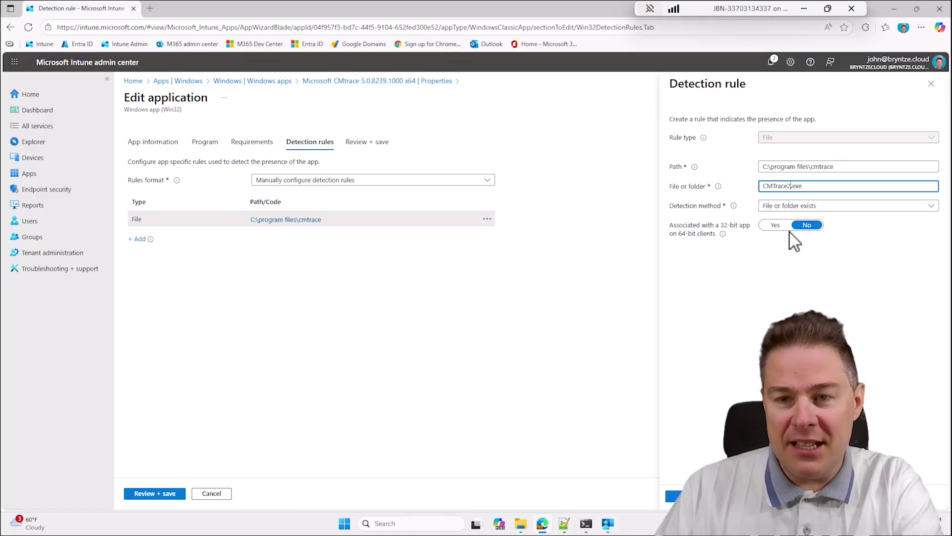
key(BackSpace)
click(679, 496)
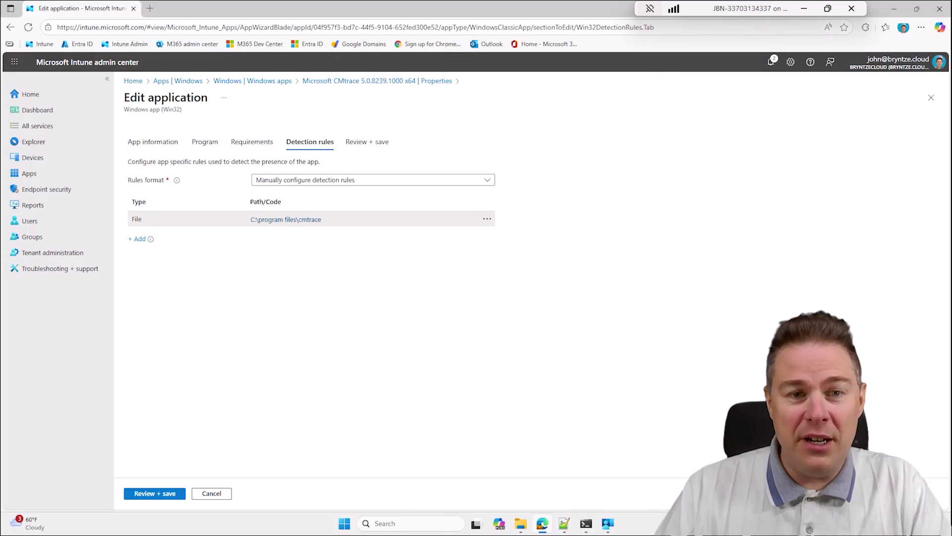
Correct the install command to robocopy . c:\JBNIntuneWinFiles\CMTrace /E.
click(205, 142)
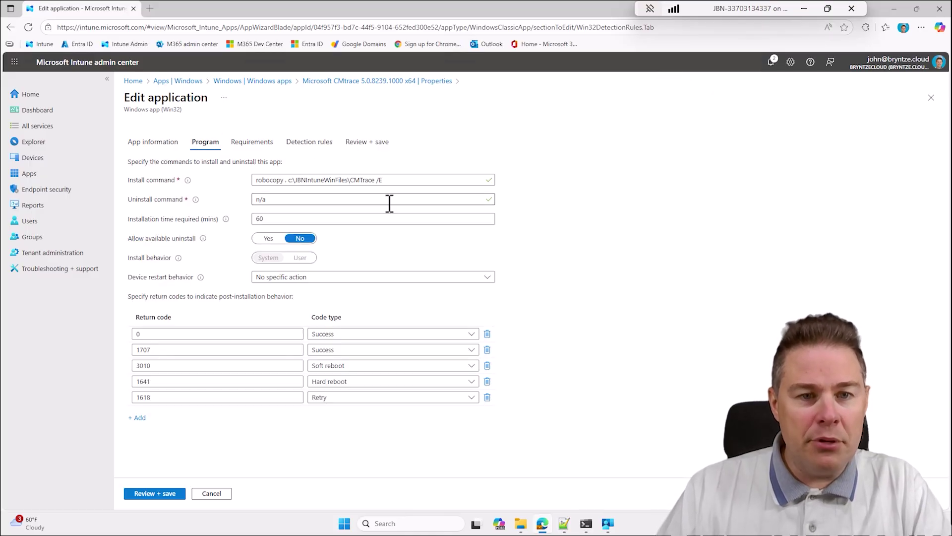
click(405, 181)
drag(406, 181, 245, 180)
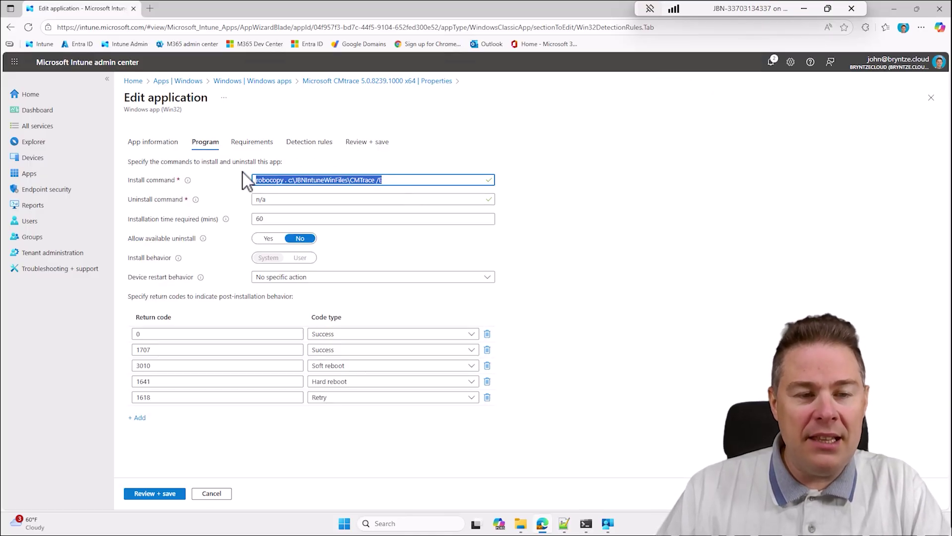
click(289, 180)
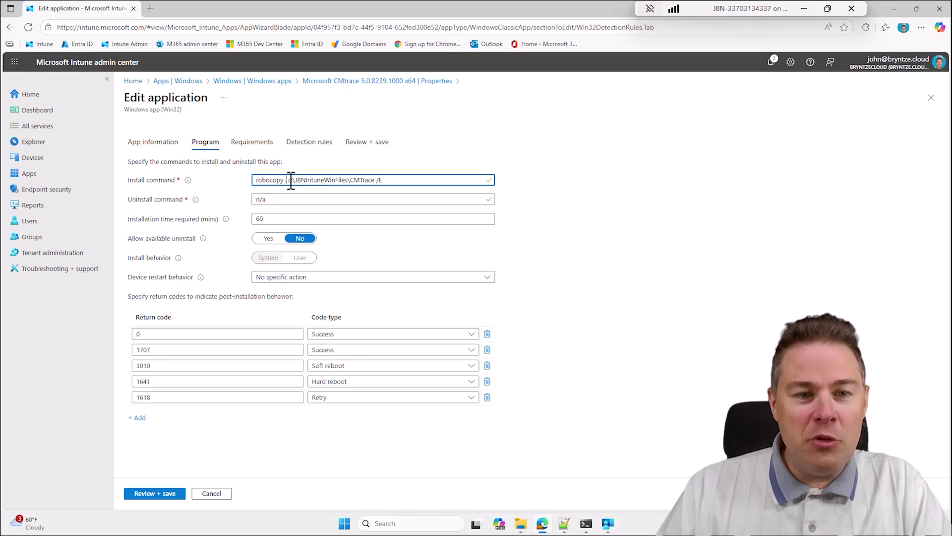
text(.)
drag(291, 181, 376, 183)
click(390, 181)
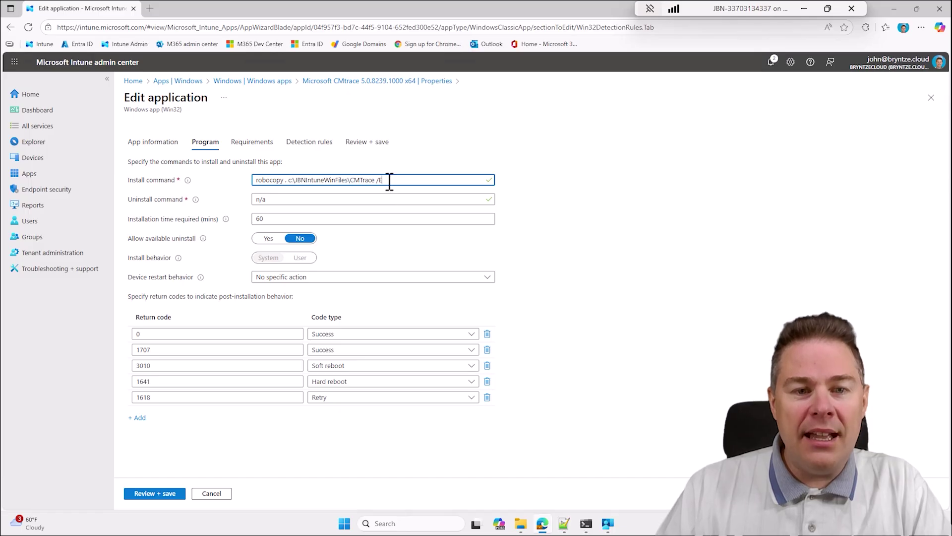
double_click(380, 180)
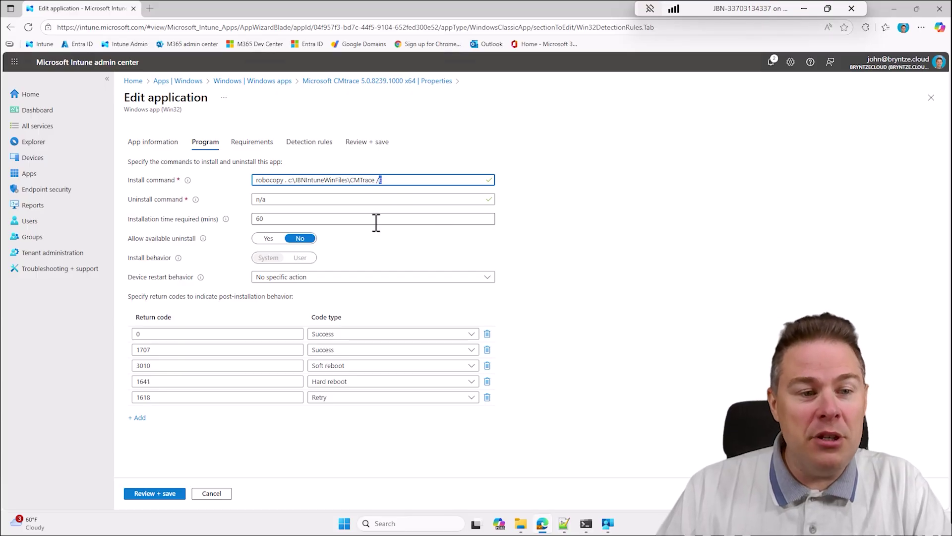
Set installation time required to 20 minutes and advance to the Detection rules step.
click(263, 219)
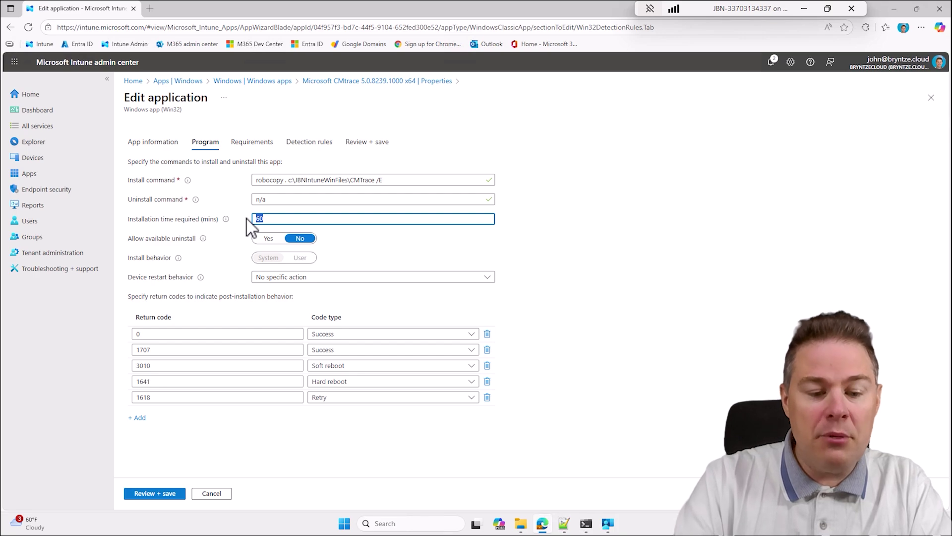
text(2)
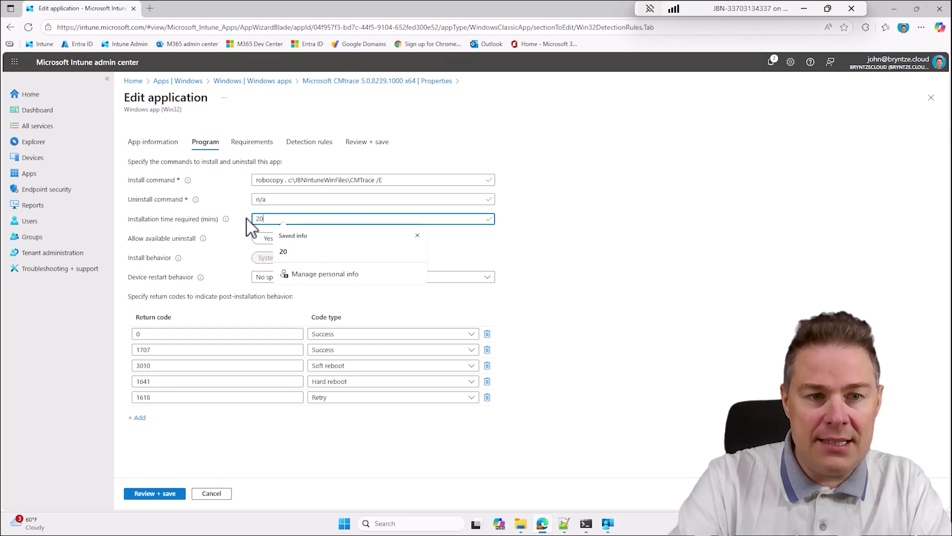
text(0)
click(626, 227)
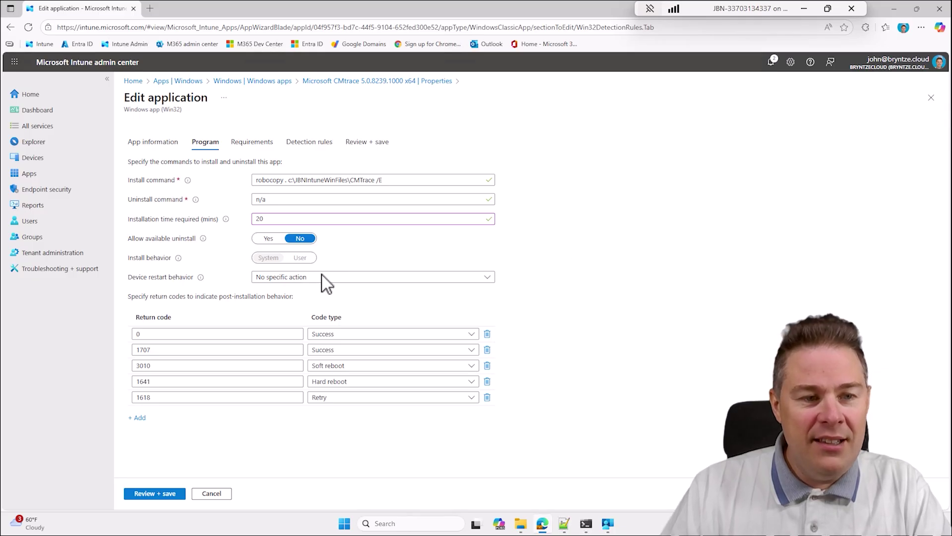
click(159, 494)
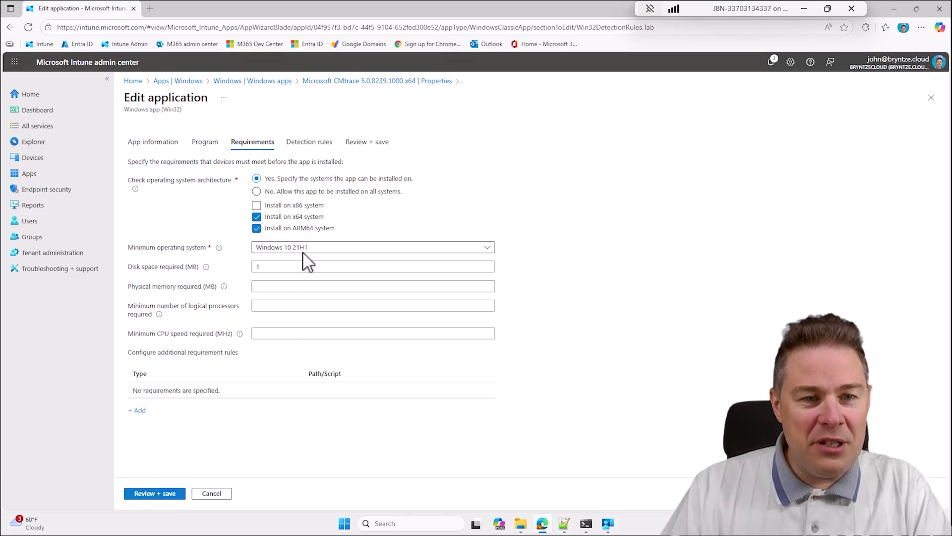
click(160, 493)
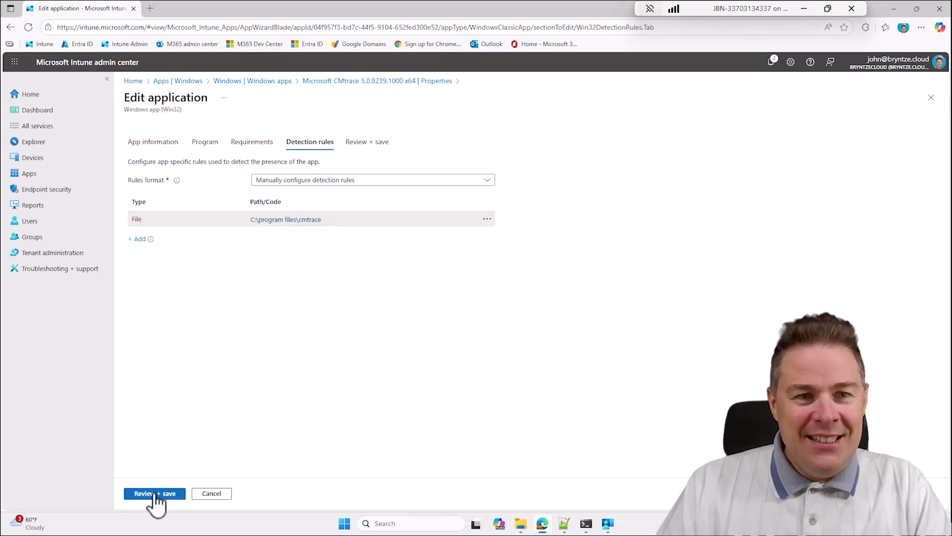
Proceed to the Review + save summary and save the CMtrace app.
click(156, 494)
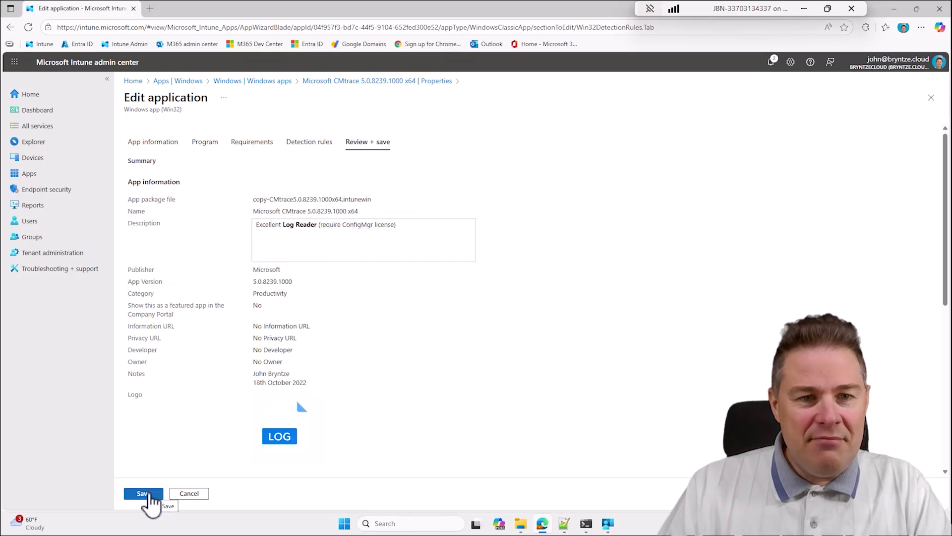
click(149, 493)
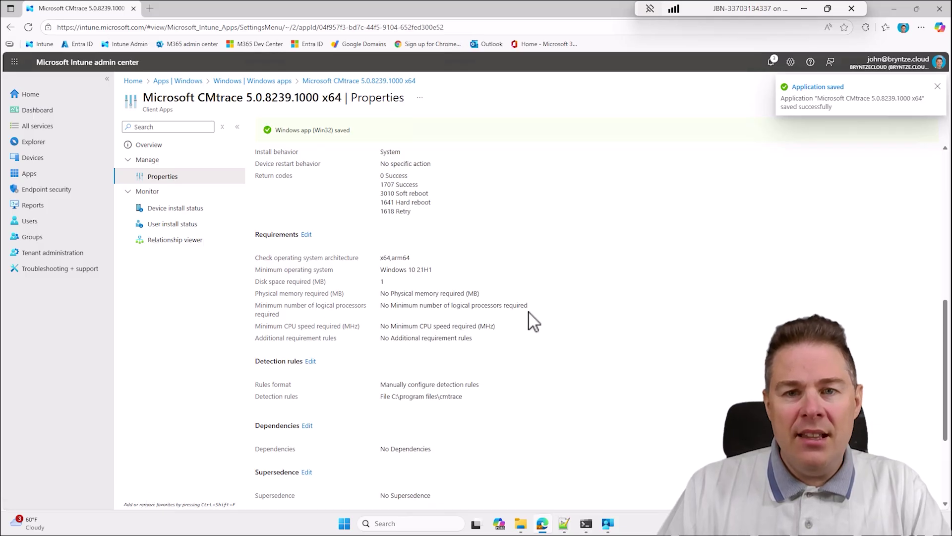